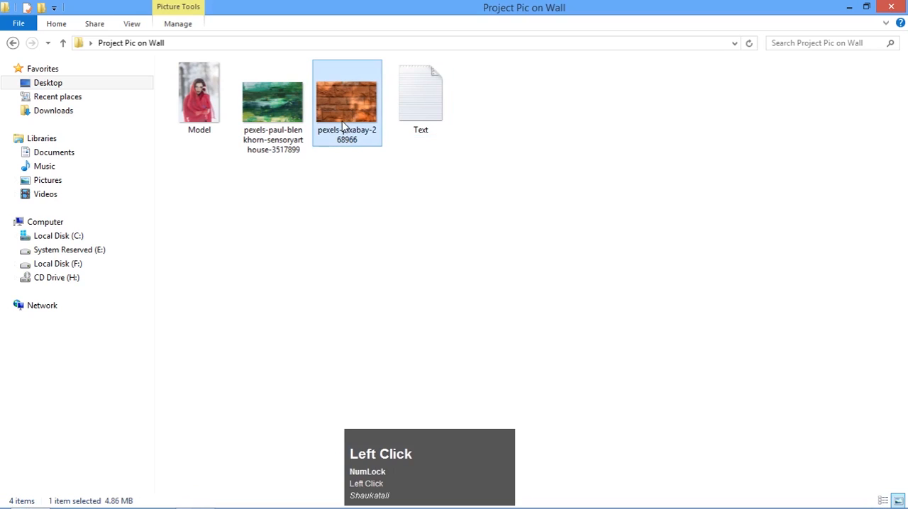
Open the brick wall image pexels-pixabay-268966 in Photoshop and unlock its background layer
drag(344, 113, 269, 246)
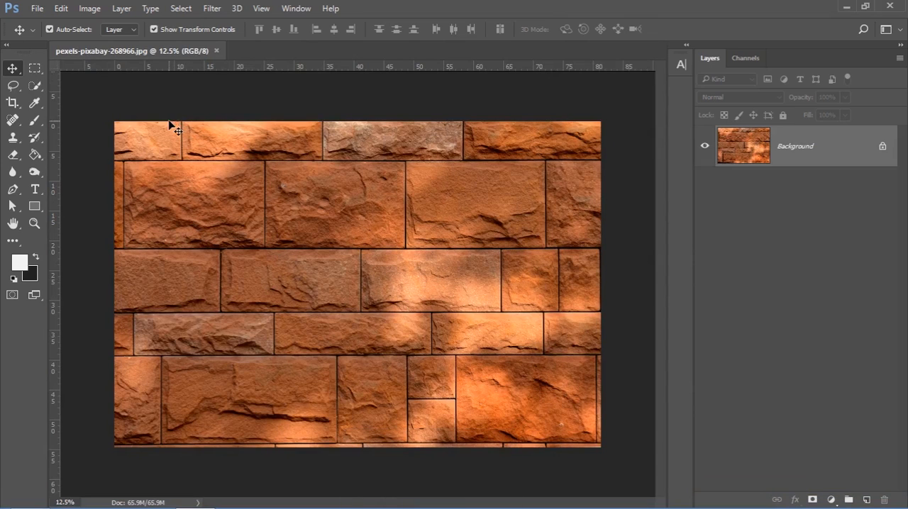
click(882, 148)
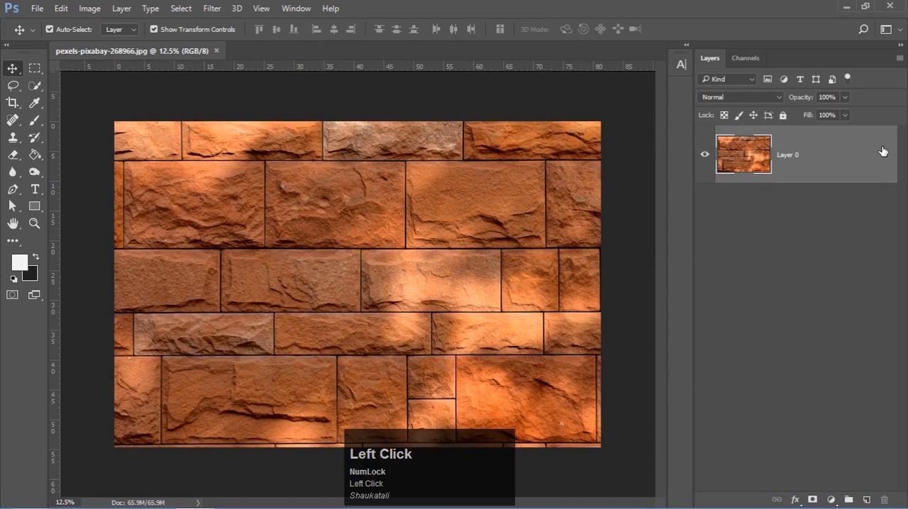
Resize the brick wall image to 1800 pixels wide and 1200 pixels high
click(89, 9)
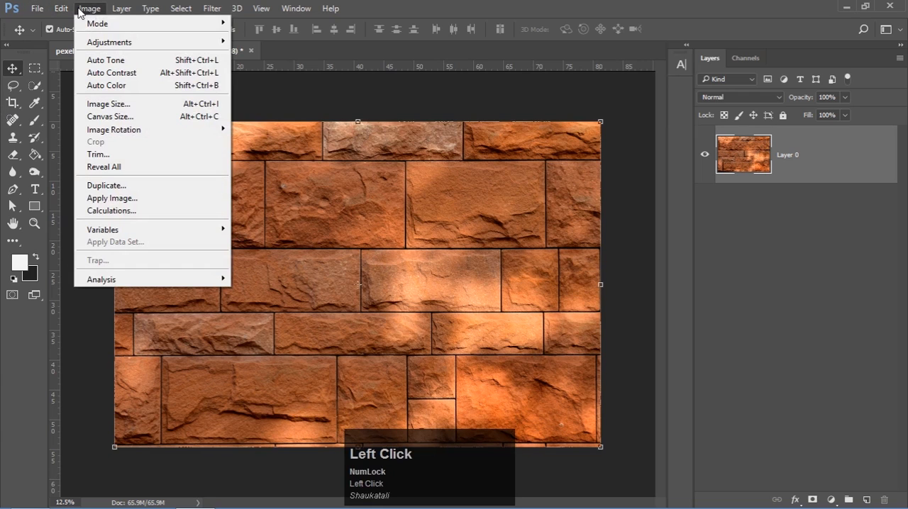
click(117, 107)
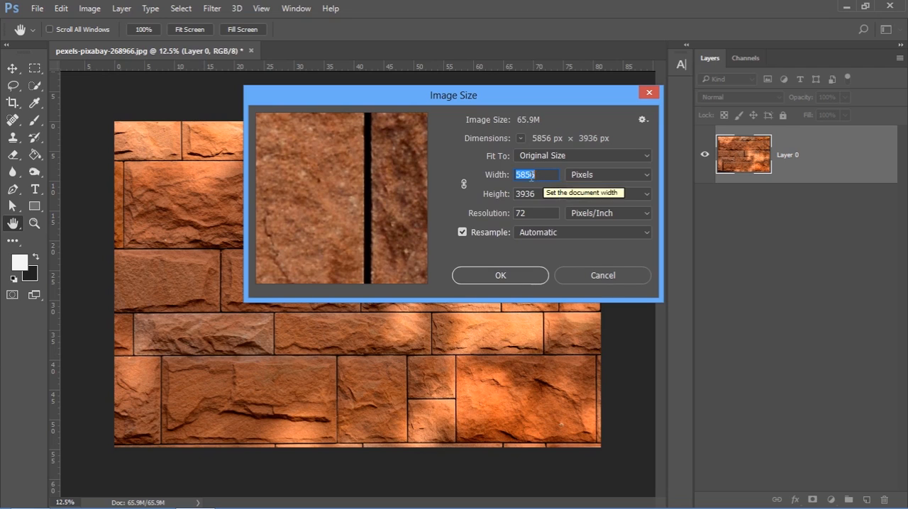
drag(544, 194, 493, 181)
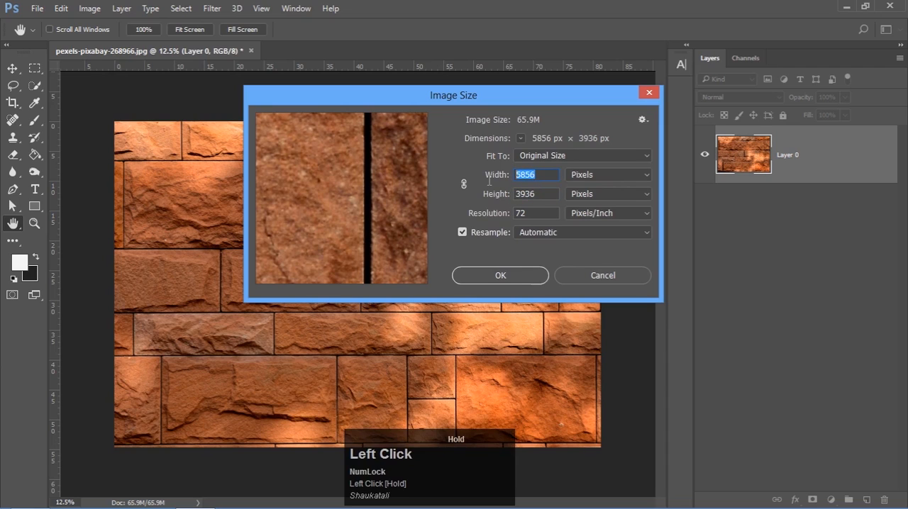
text(18)
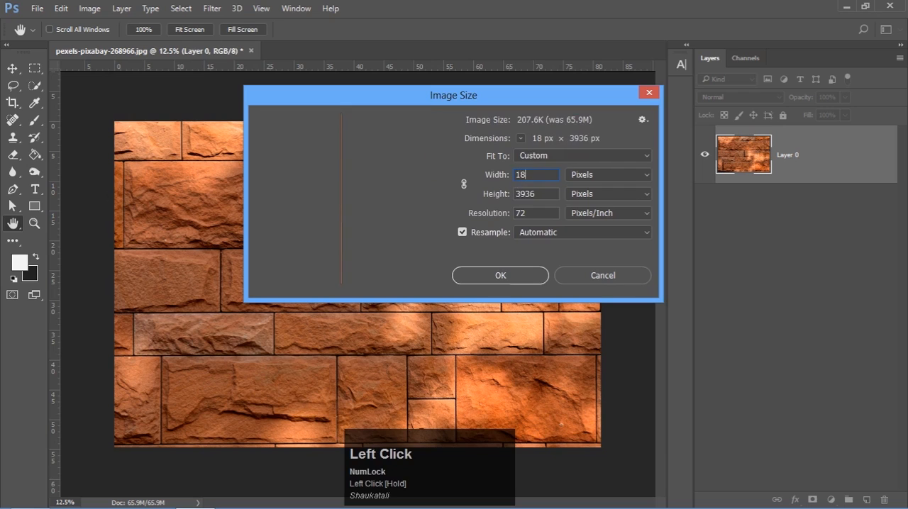
text(00)
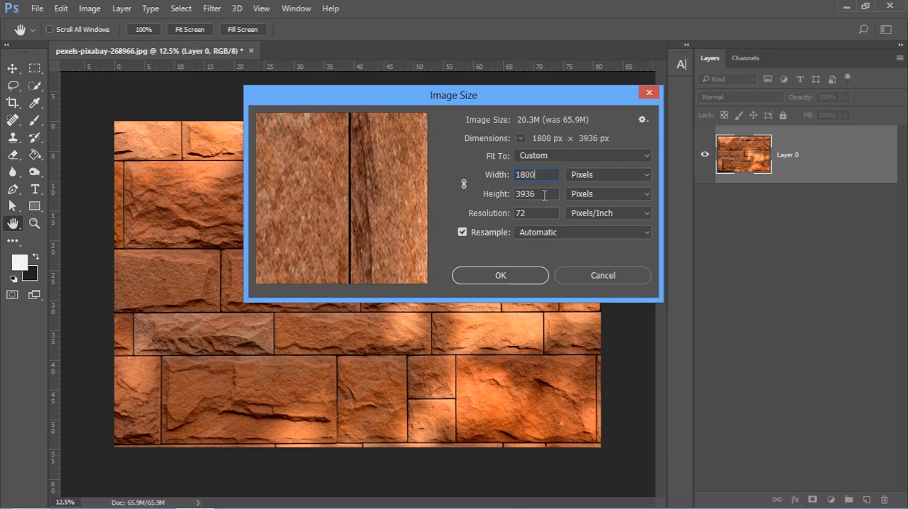
drag(544, 195, 502, 197)
text(120)
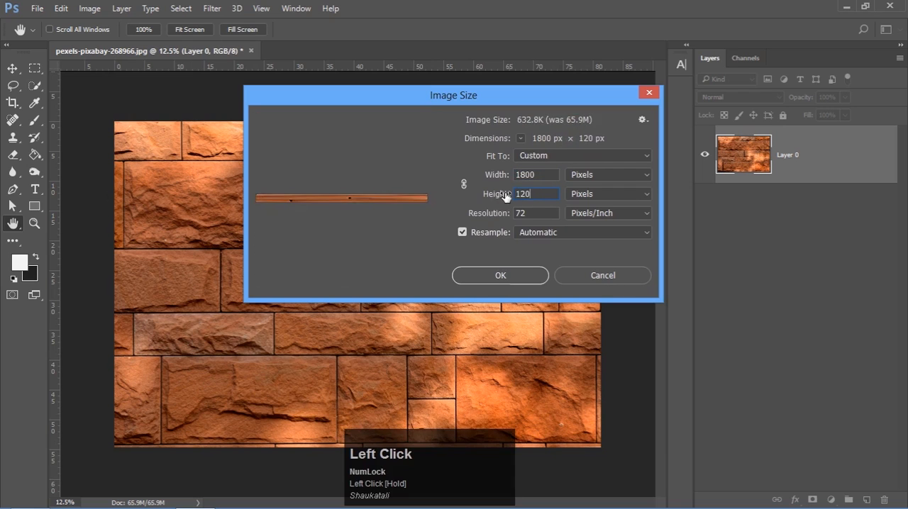
text(0)
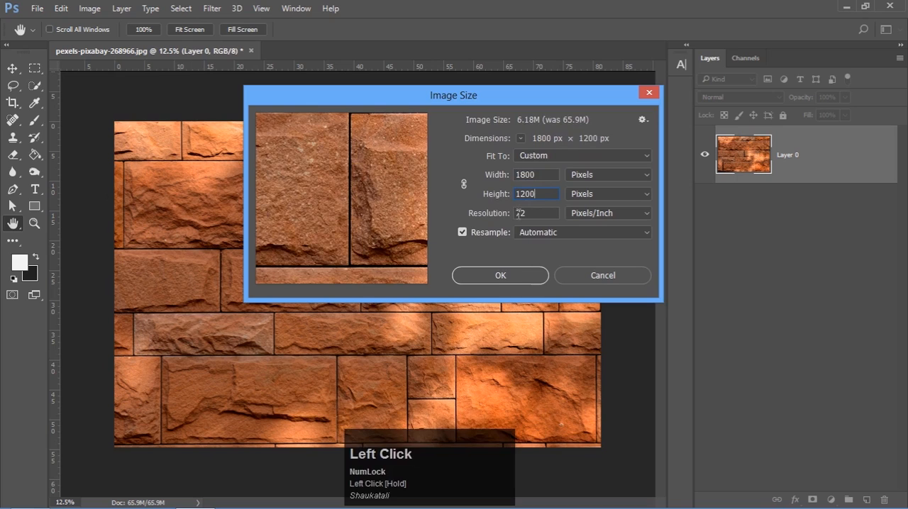
click(508, 275)
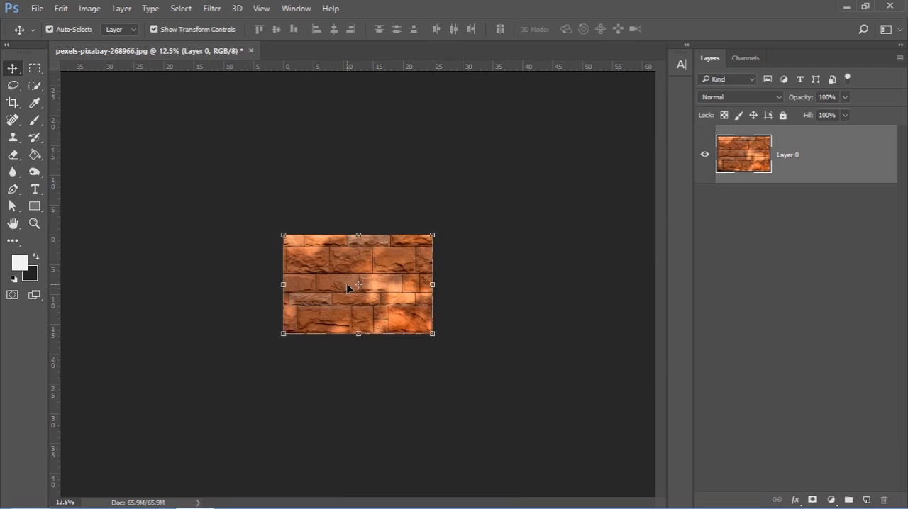
Duplicate the wall layer into a new document named Displacement
scroll(330, 317, up, 5)
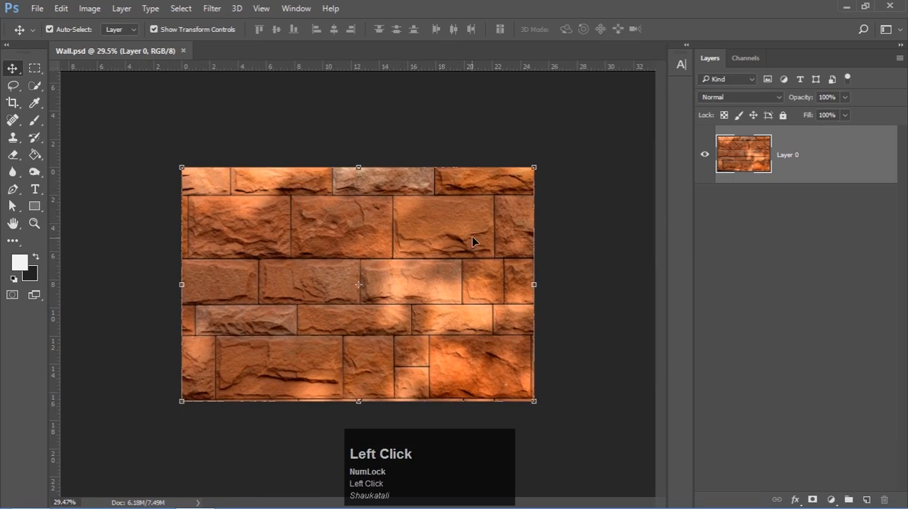
scroll(472, 237, up, 2)
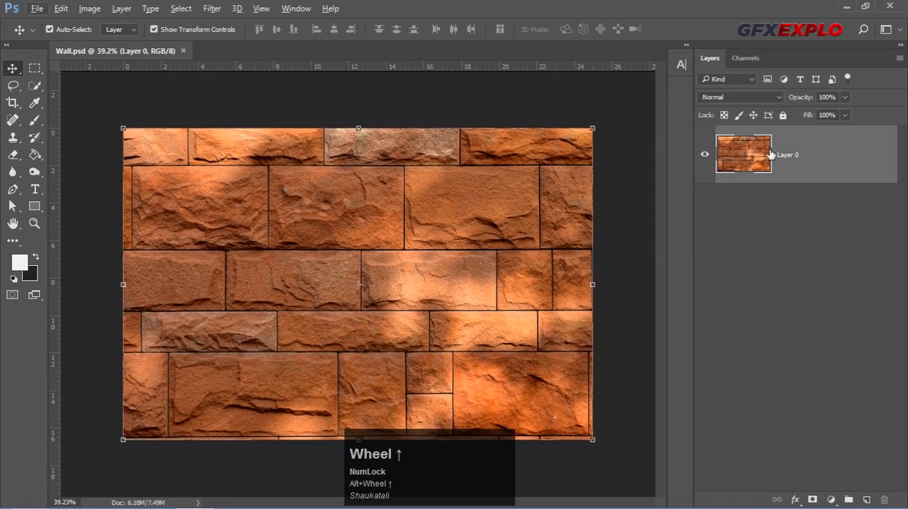
right_click(796, 148)
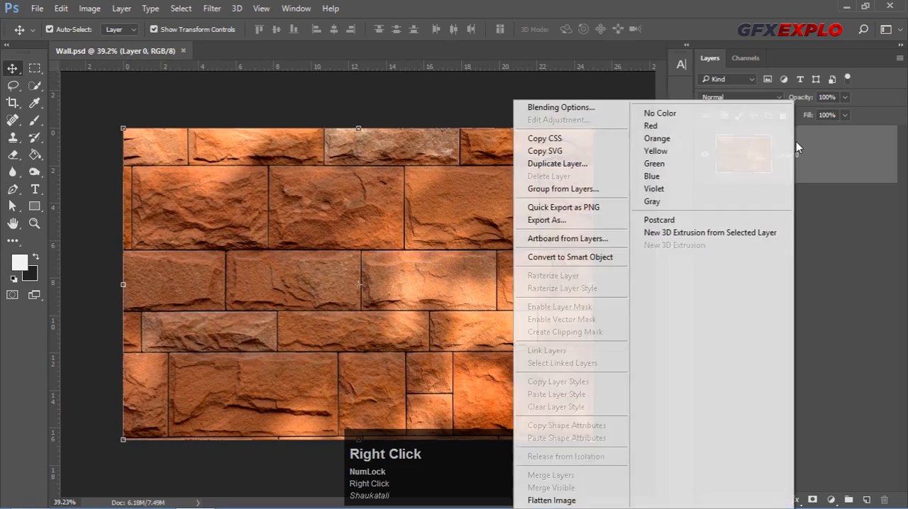
click(583, 165)
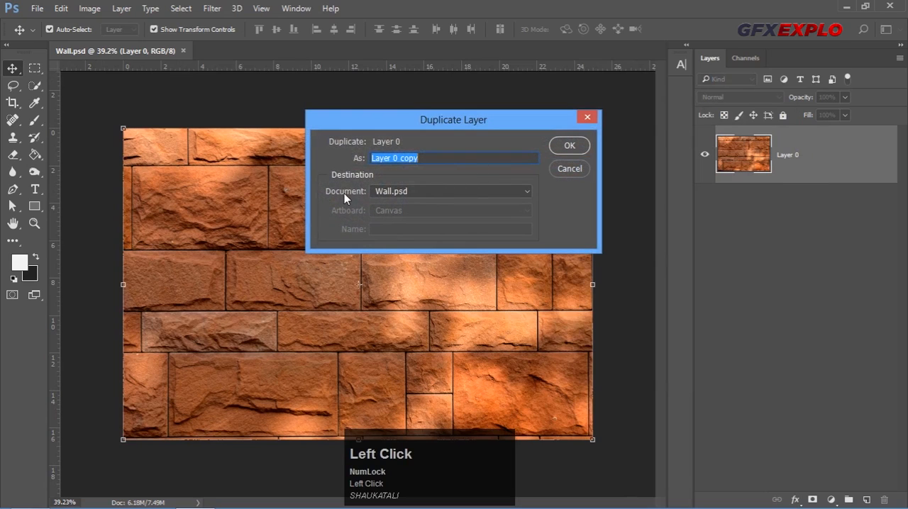
click(428, 190)
click(389, 213)
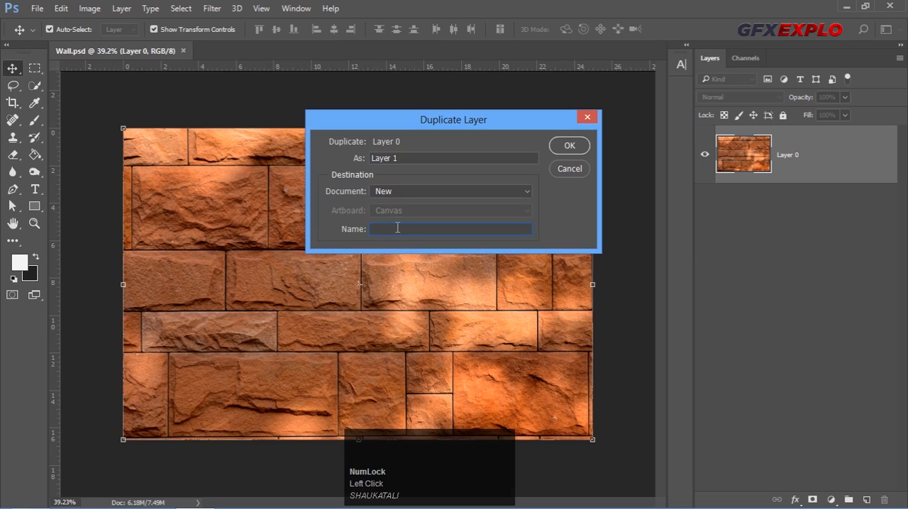
key(Caps_Lock)
text(D)
key(Caps_Lock)
text(isplace)
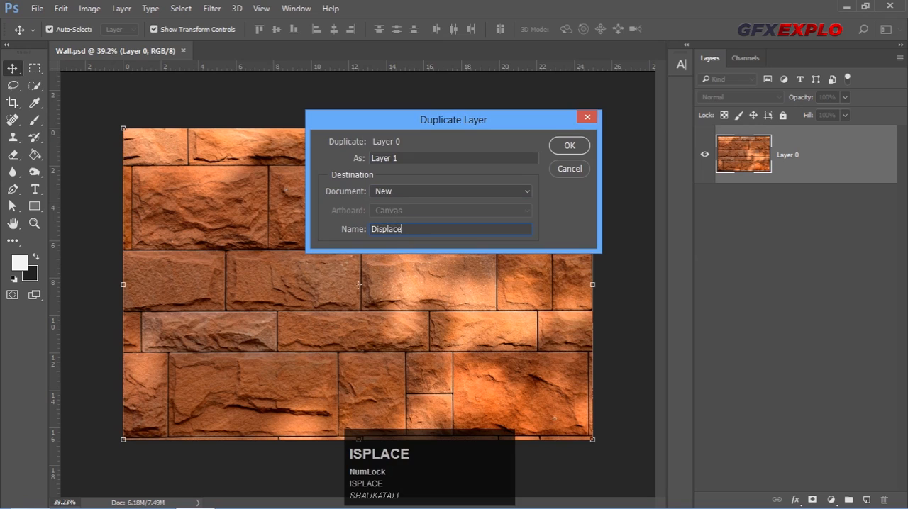
text(ment)
click(570, 145)
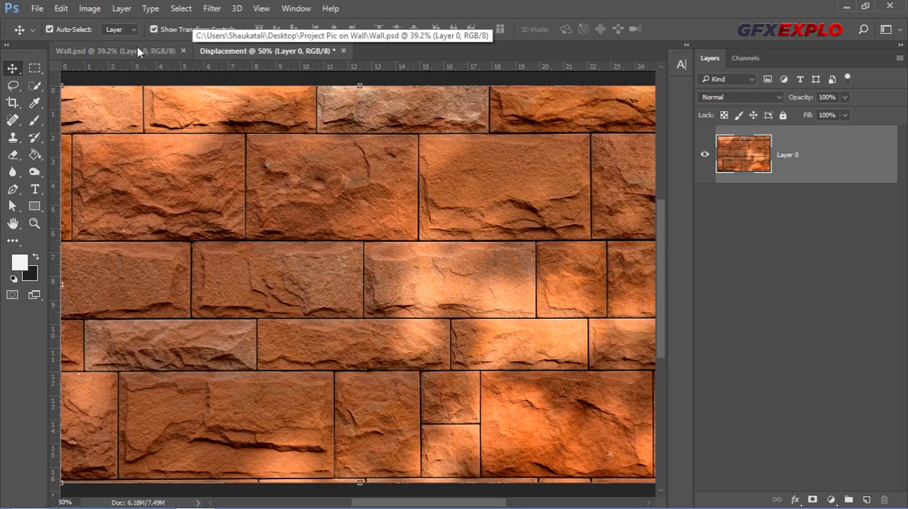
Apply a Gaussian Blur with a 4.2 pixel radius to the wall layer in the Displacement document
click(85, 49)
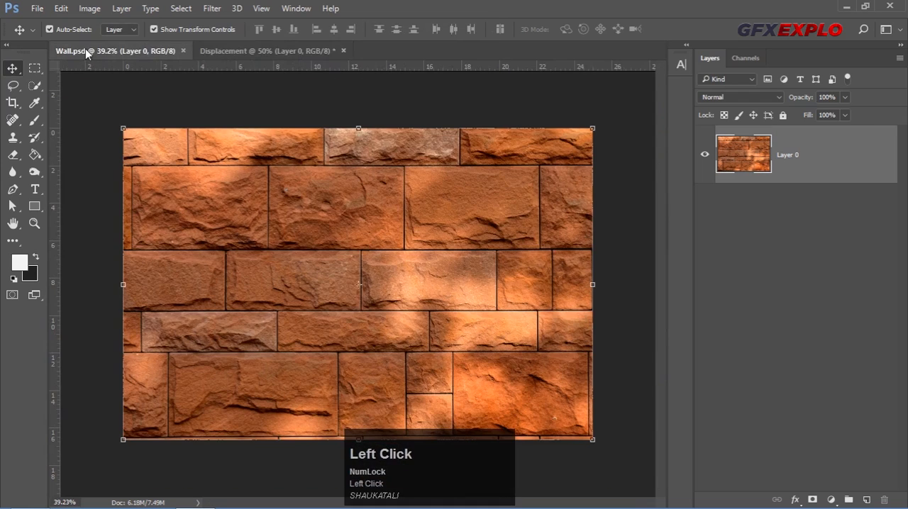
click(241, 54)
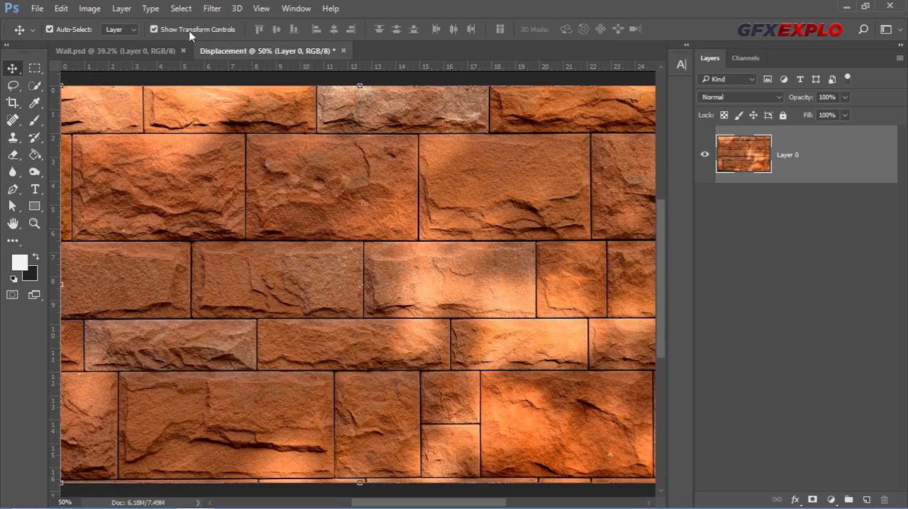
click(212, 8)
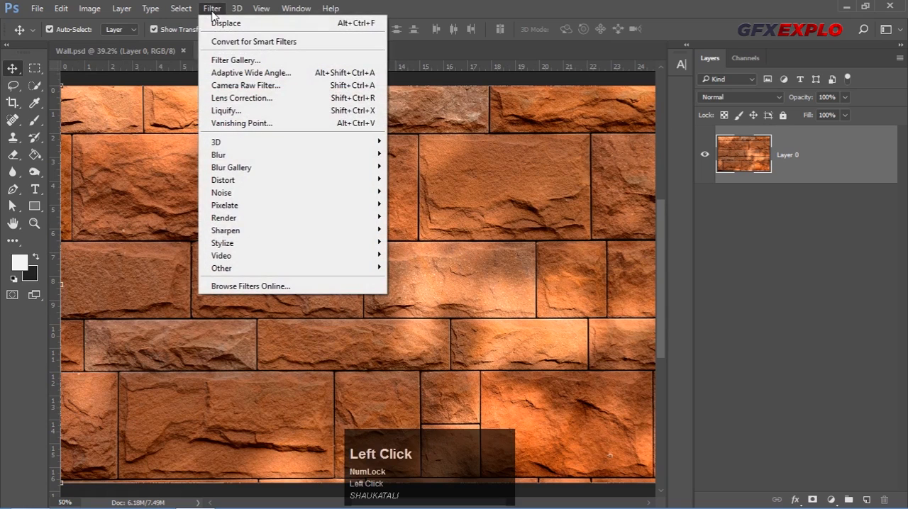
mouse_move(257, 155)
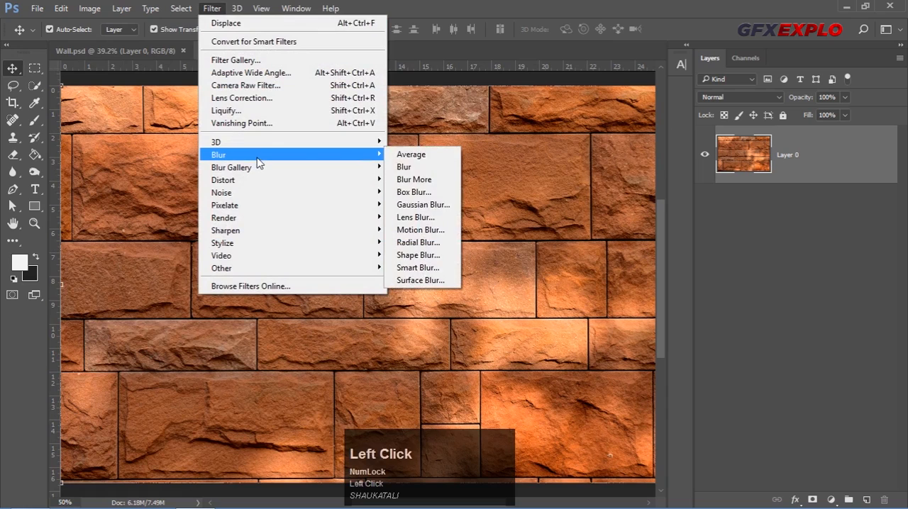
click(437, 205)
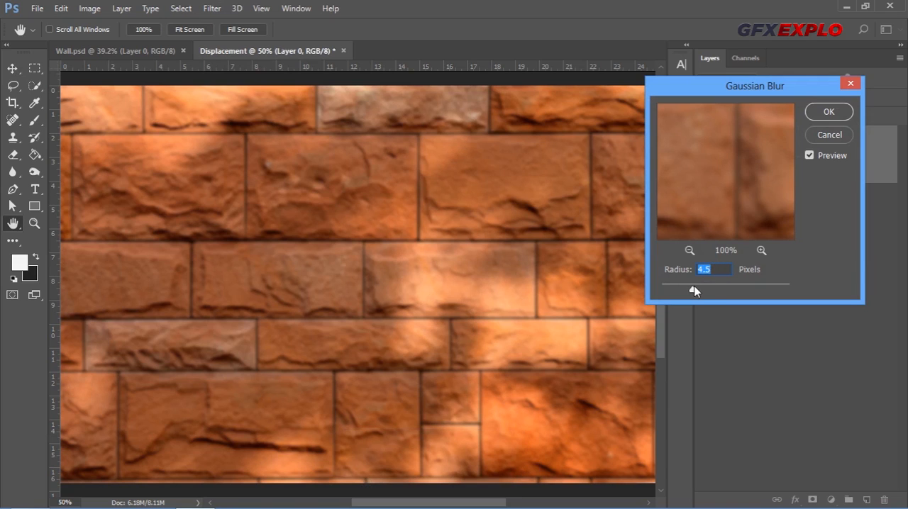
click(693, 291)
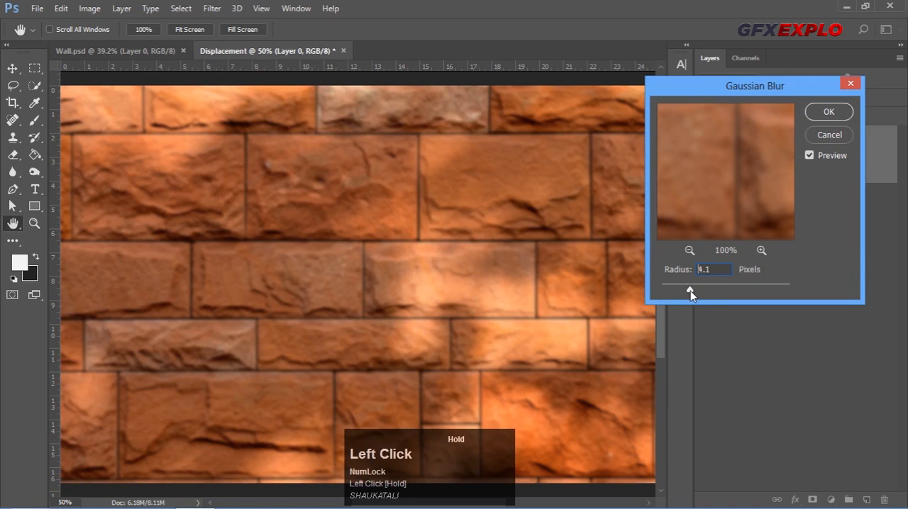
mouse_move(690, 289)
mouse_down()
mouse_move(723, 288)
mouse_move(690, 288)
mouse_up()
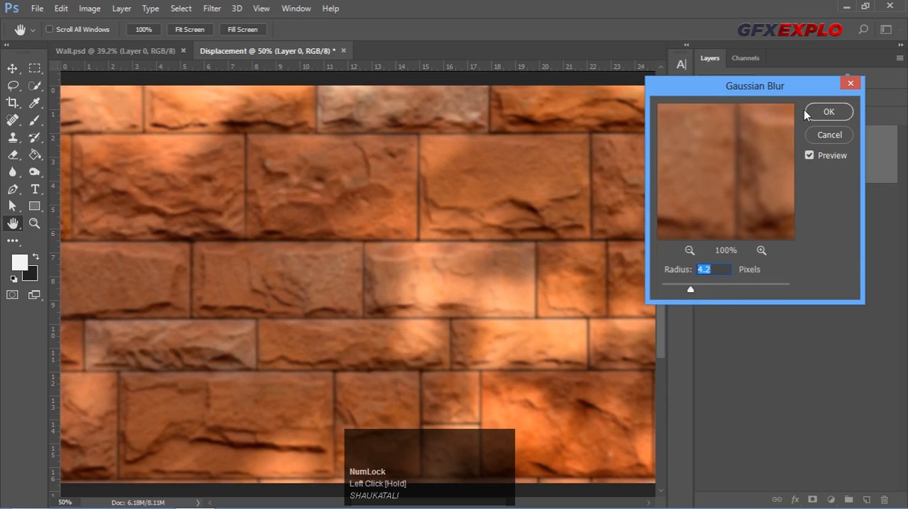
click(826, 113)
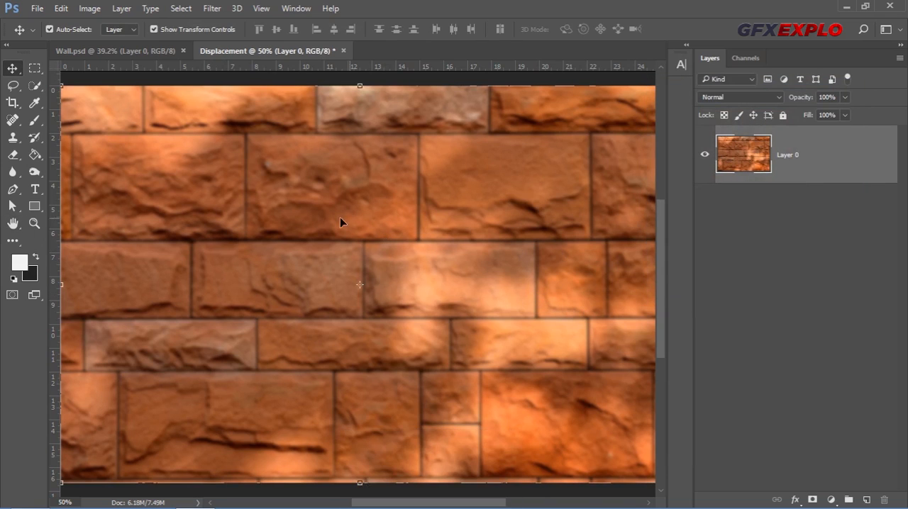
Desaturate the blurred wall layer in the Displacement document
click(88, 10)
mouse_move(122, 44)
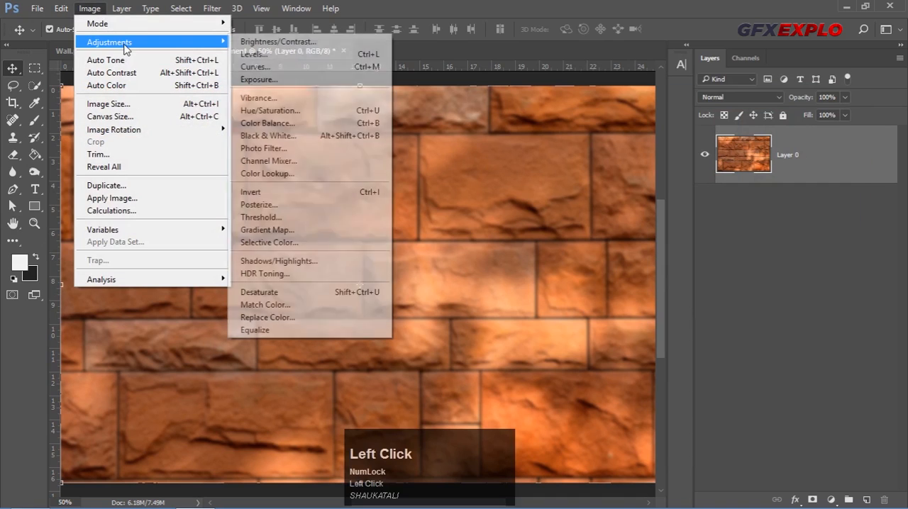
click(275, 295)
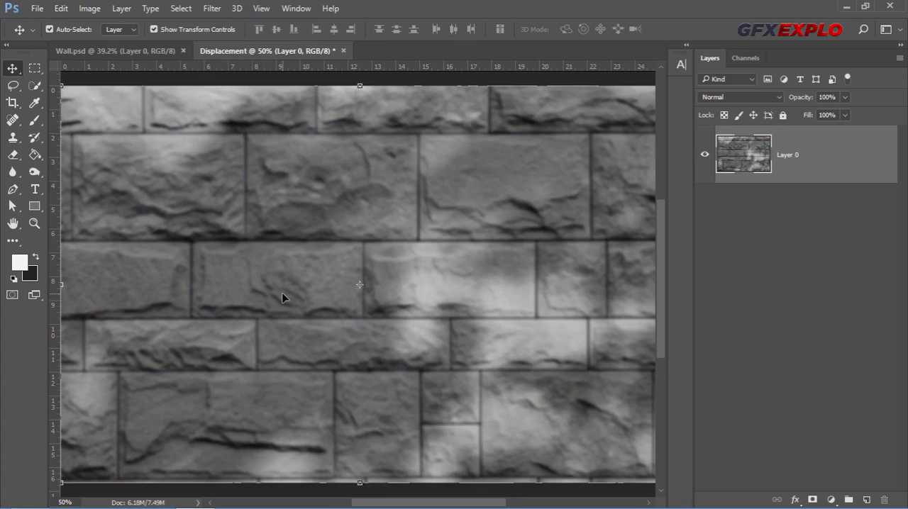
Increase the grey wall's contrast with Levels, setting the black input level to 11 and the white input level to 214
click(89, 9)
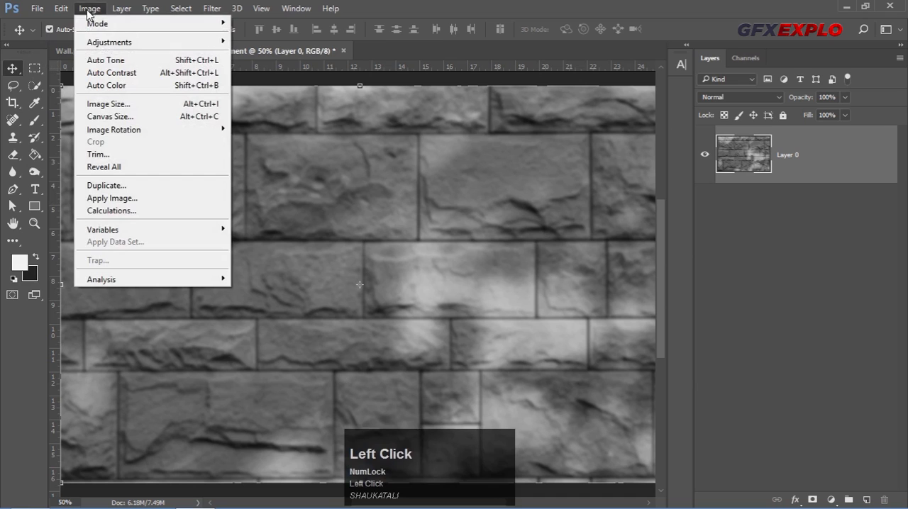
mouse_move(98, 42)
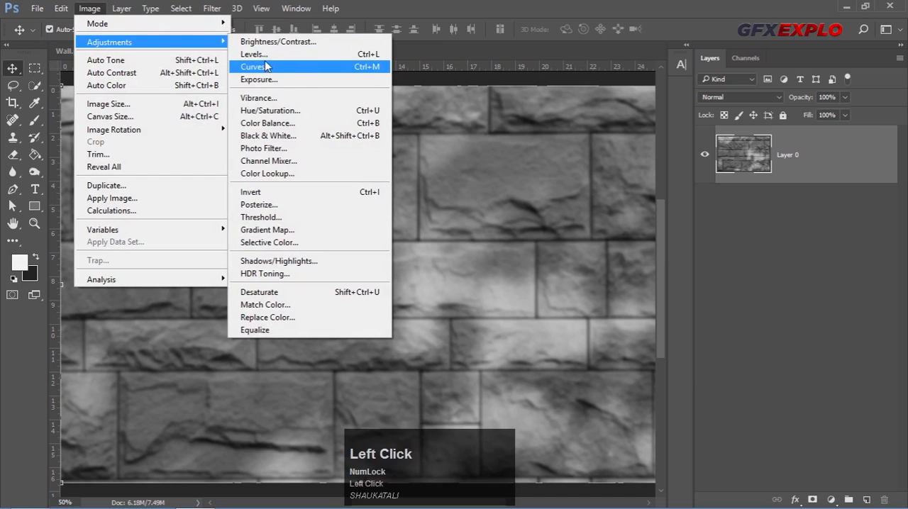
click(265, 57)
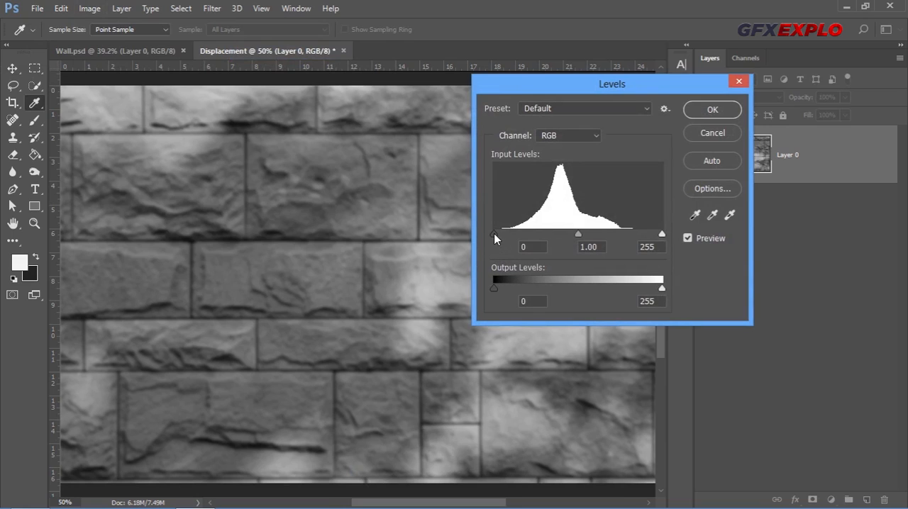
drag(495, 233, 502, 234)
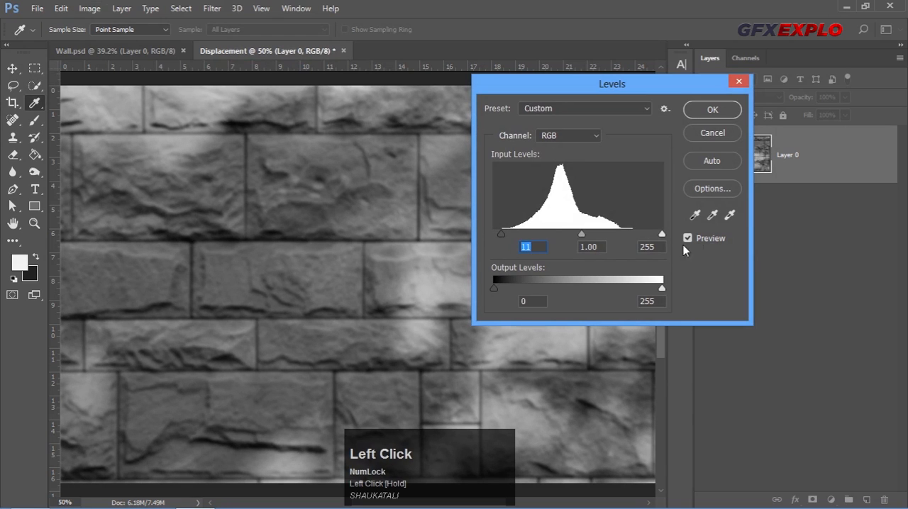
drag(663, 234, 634, 234)
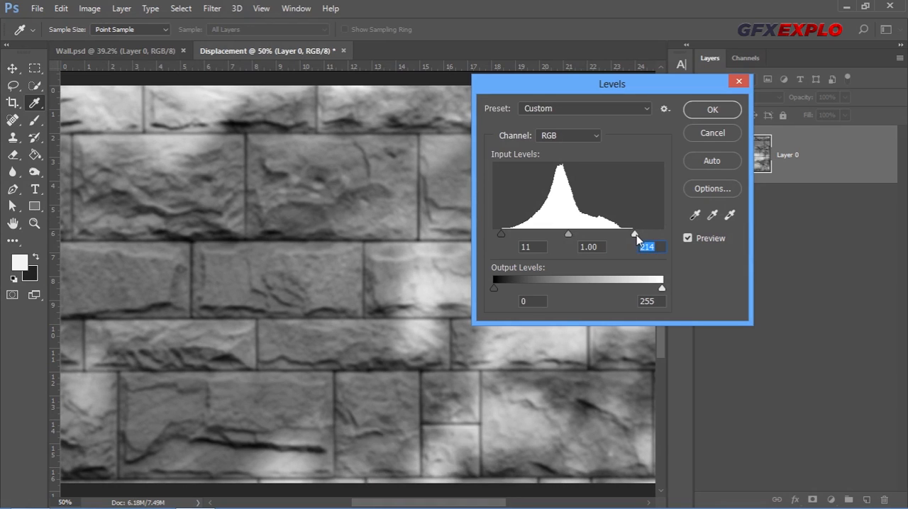
click(712, 112)
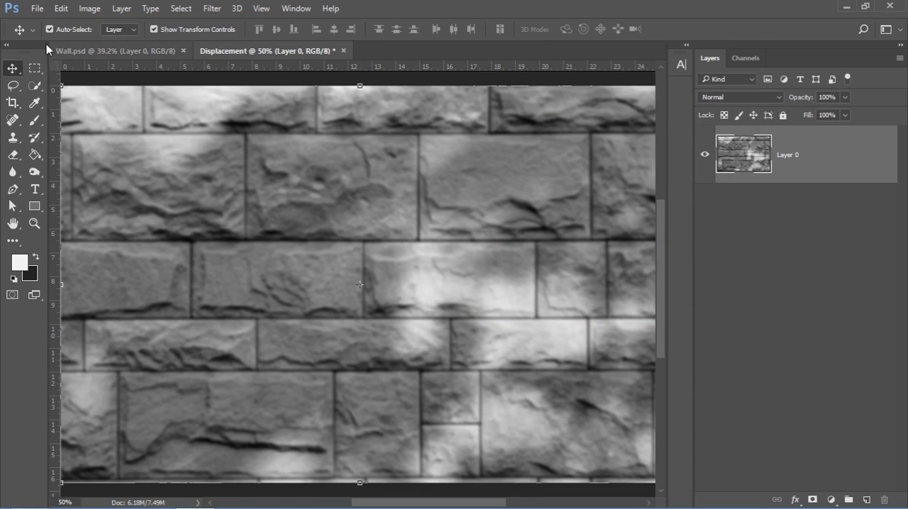
Save the greyscale wall document as Displacement in Photoshop PSD format with Maximize Compatibility enabled, and close it
click(39, 10)
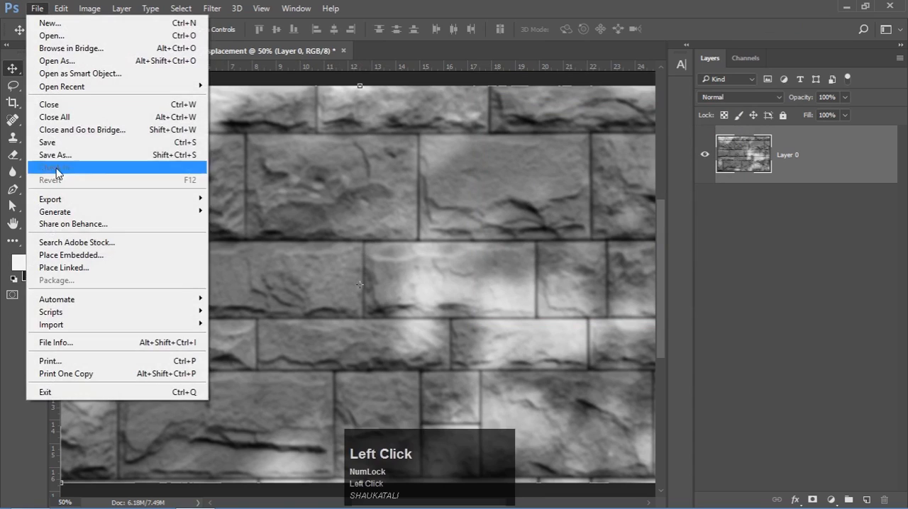
click(56, 156)
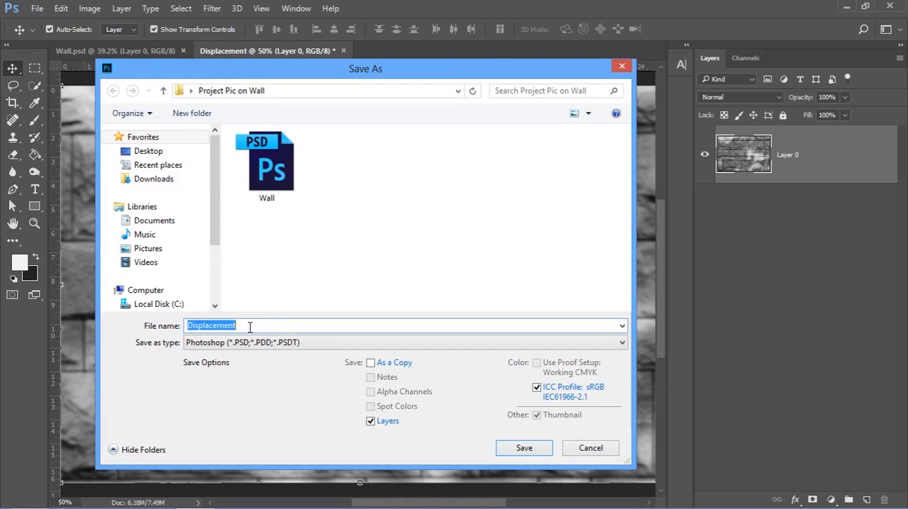
click(250, 327)
drag(240, 325, 164, 331)
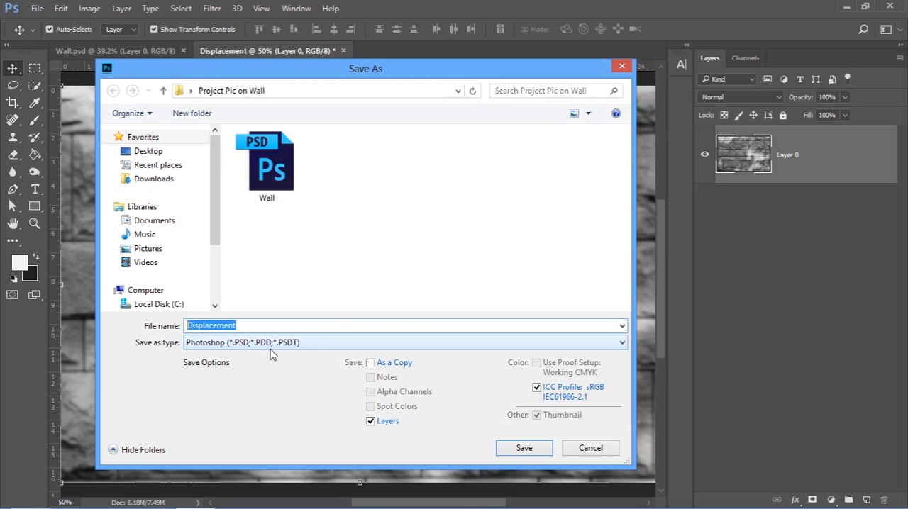
click(241, 345)
click(242, 345)
click(536, 452)
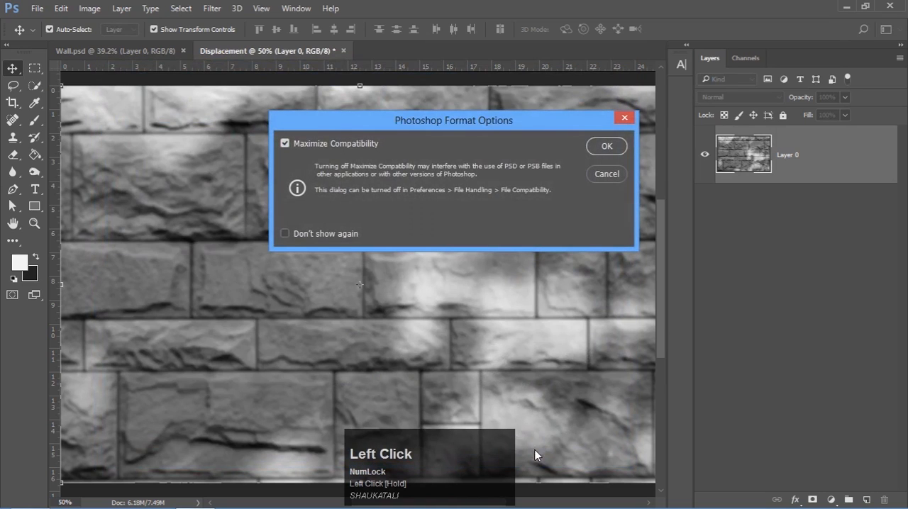
click(598, 146)
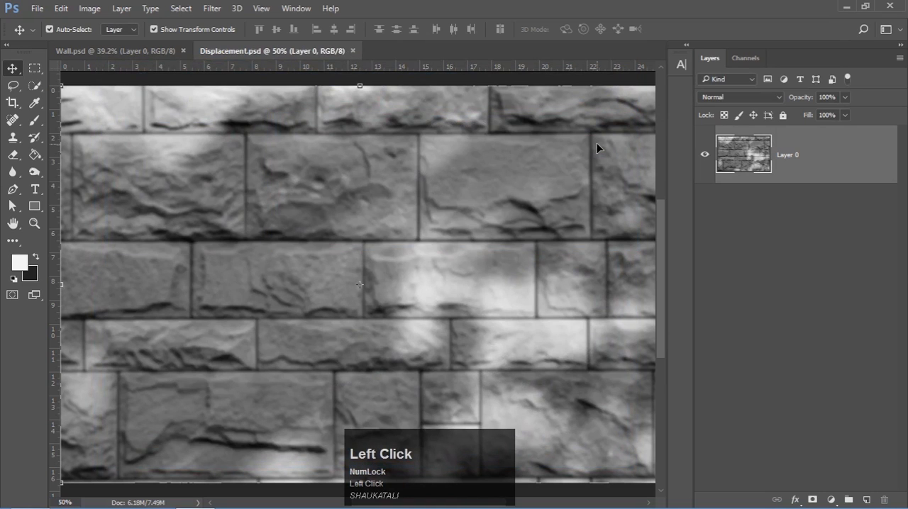
click(353, 51)
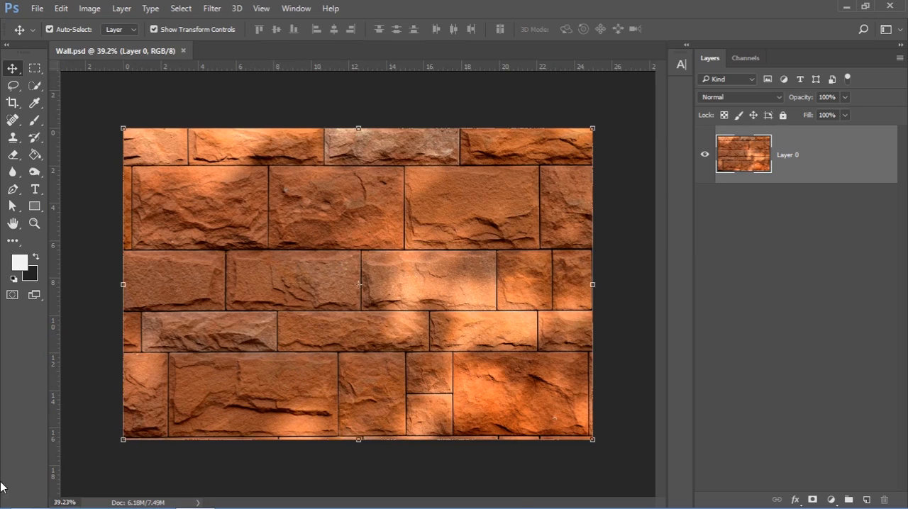
Open the Model image from the Project Pic on Wall folder in Photoshop as its own document
click(32, 501)
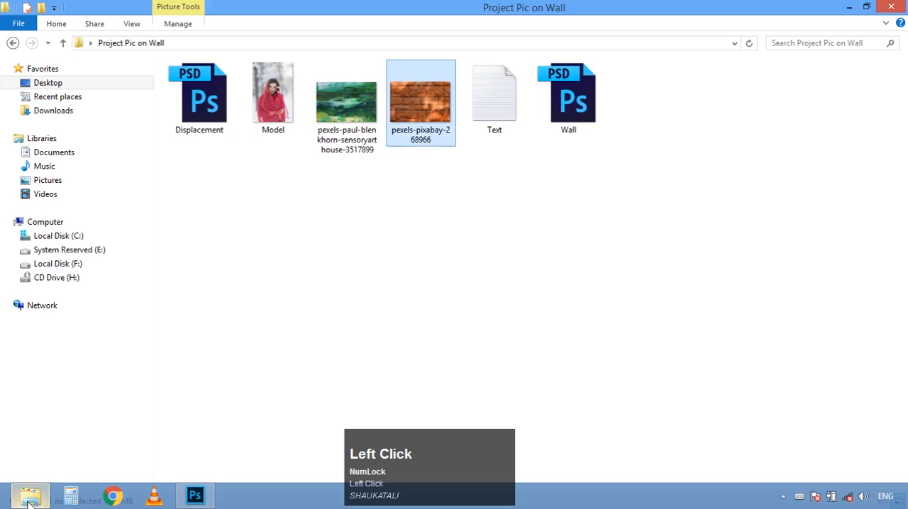
click(297, 101)
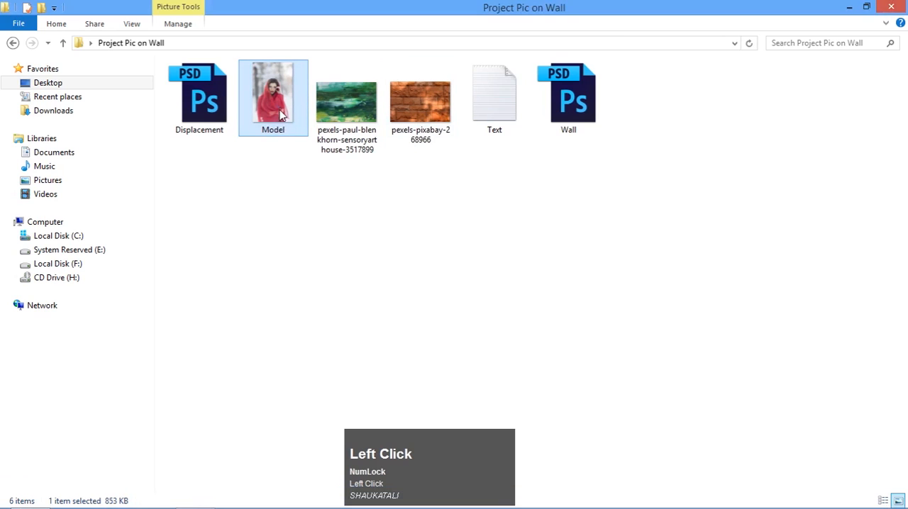
drag(264, 93, 260, 46)
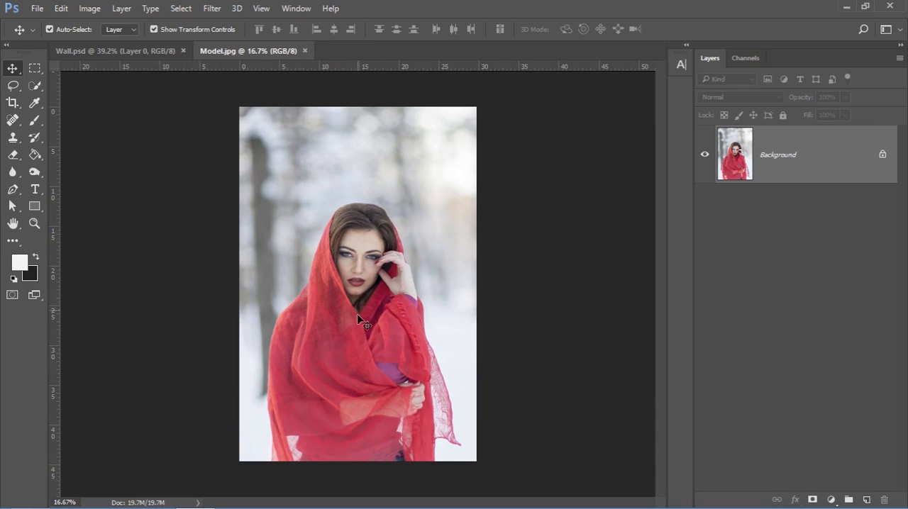
Select the snowy background around the woman with the Quick Selection tool and invert the selection to the woman
click(36, 86)
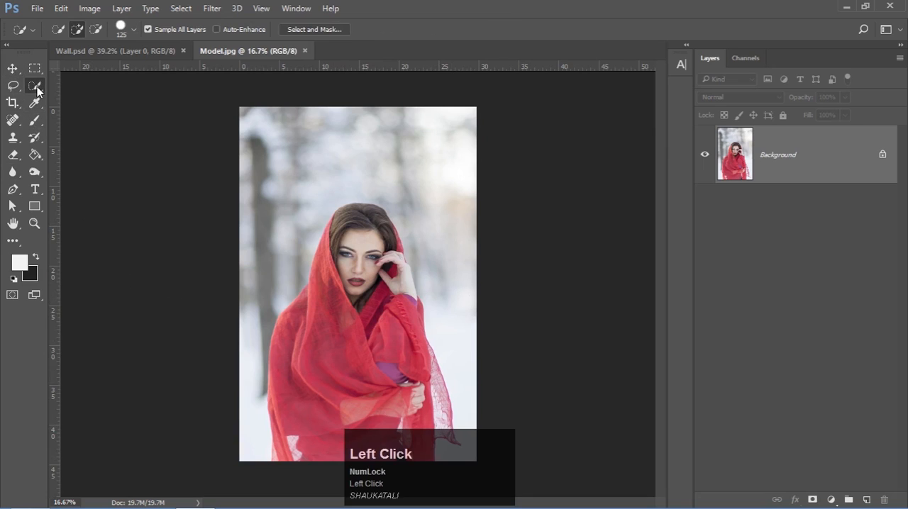
drag(36, 89, 88, 83)
mouse_move(259, 298)
mouse_down()
mouse_move(267, 186)
mouse_move(335, 146)
mouse_move(403, 140)
mouse_up()
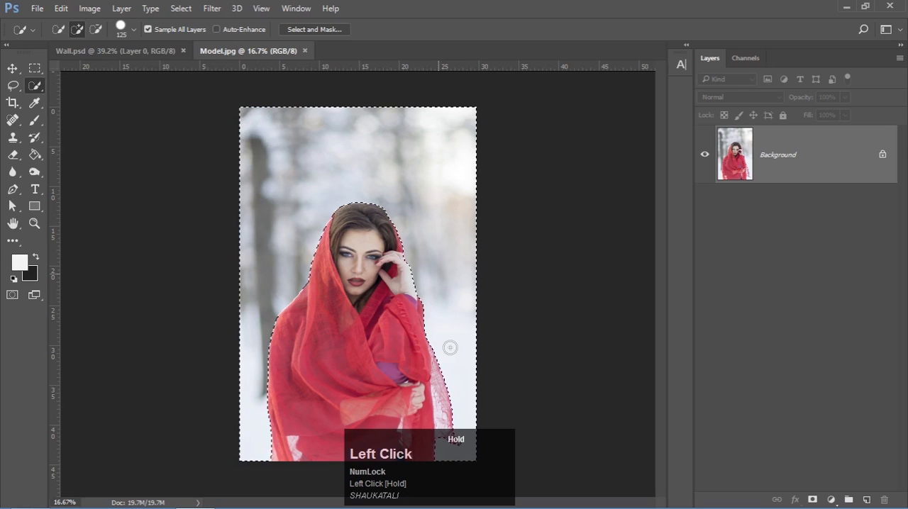
drag(451, 361, 453, 354)
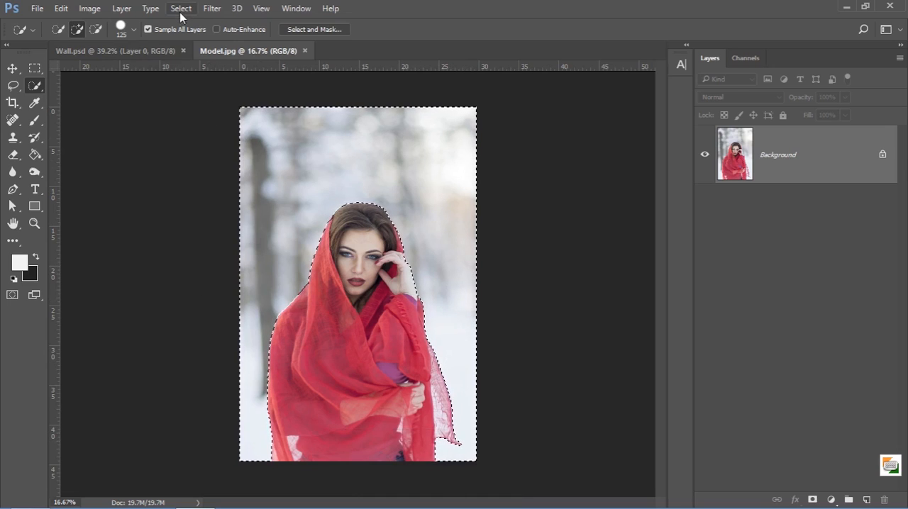
click(182, 10)
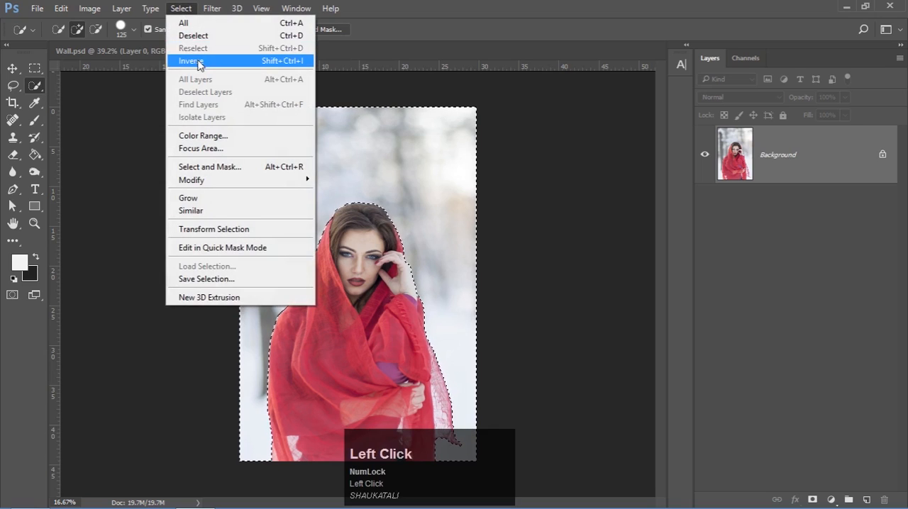
click(198, 63)
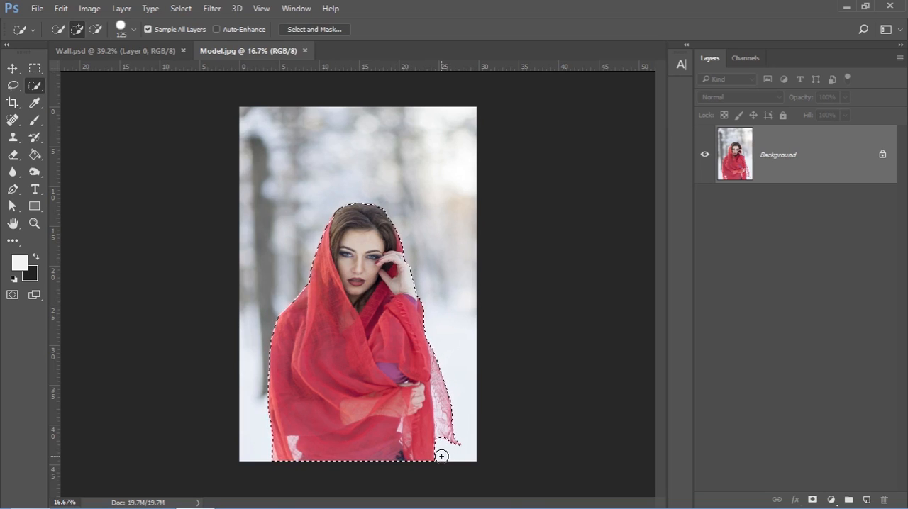
Copy the selected woman to a new layer and check the cut-out by briefly hiding the Background layer
key(ctrl+j)
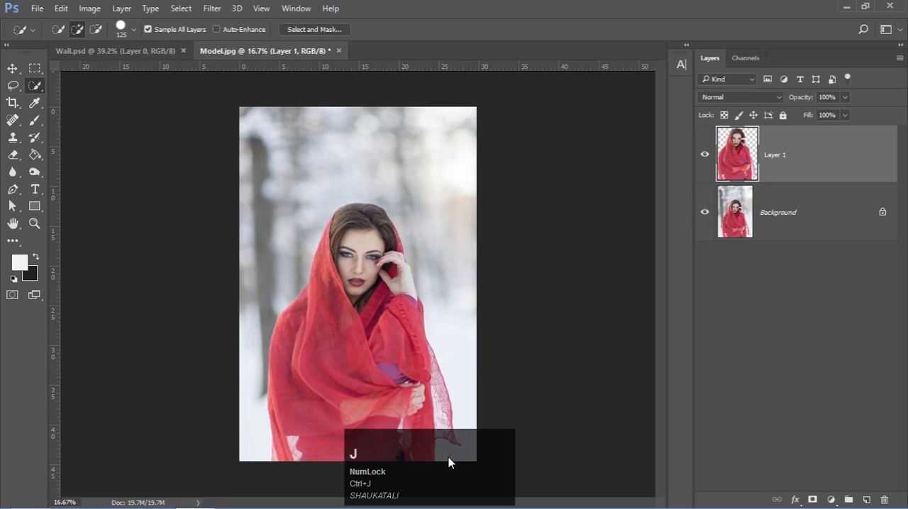
click(706, 214)
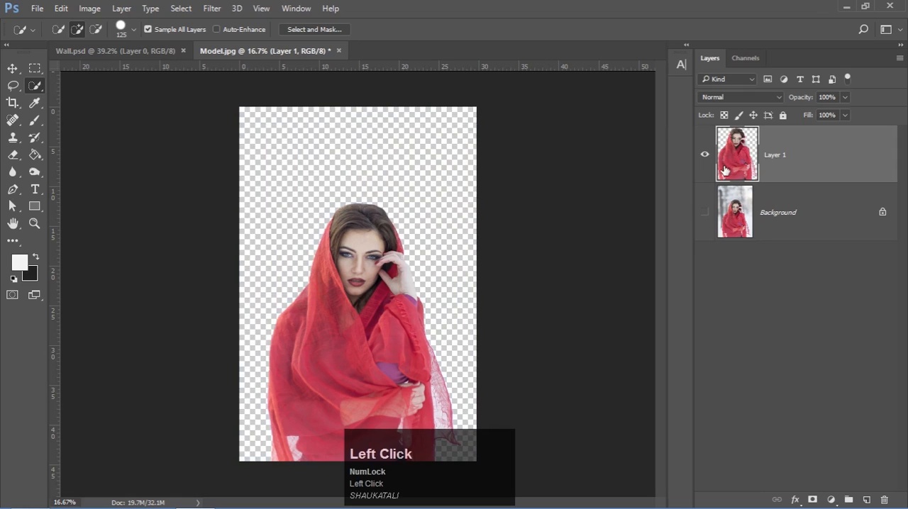
click(704, 212)
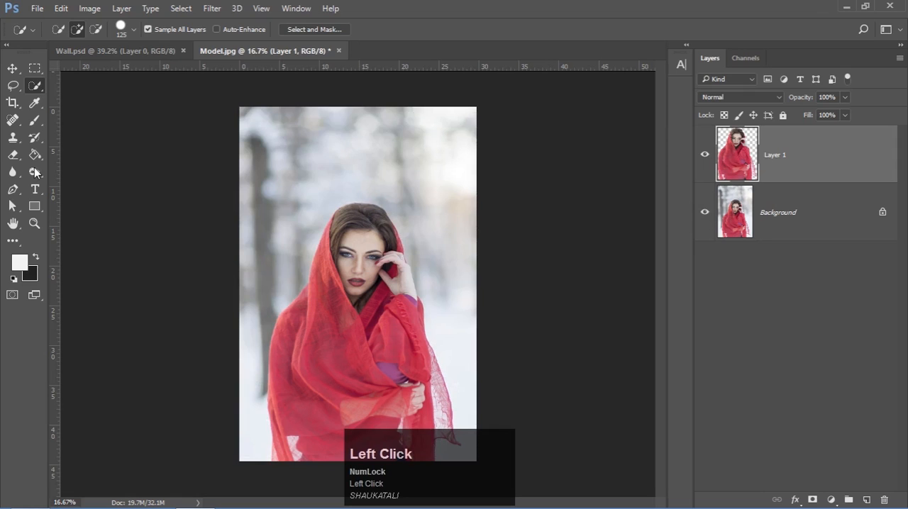
Move the cut-out woman layer from the Model document into Wall.psd, placing it over the brick wall
click(13, 68)
drag(370, 348, 344, 302)
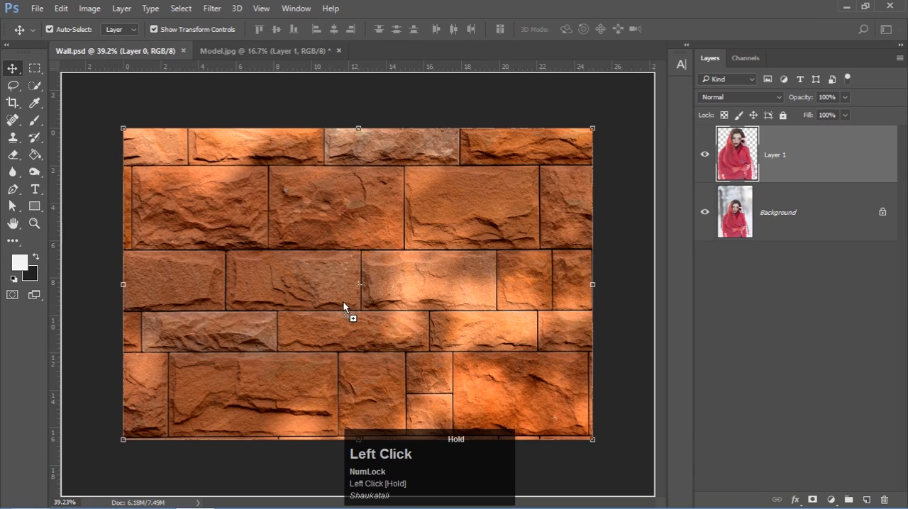
drag(338, 249, 334, 433)
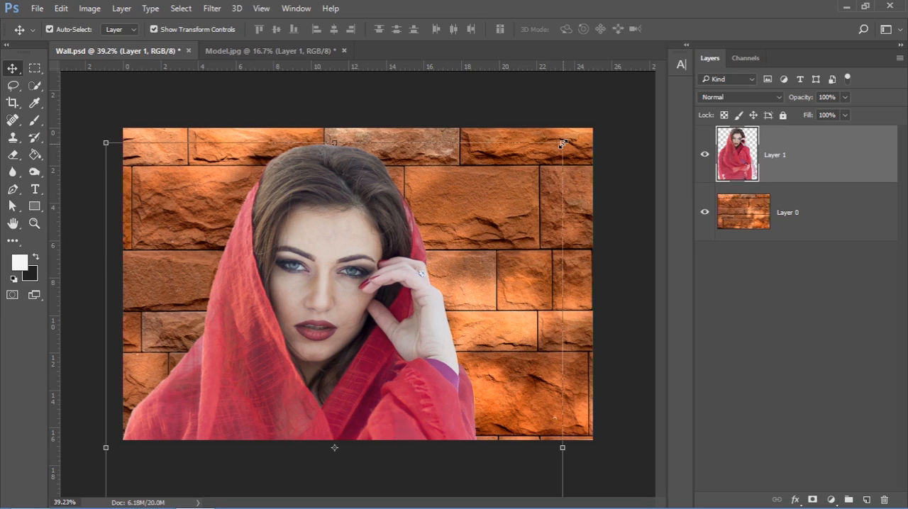
Scale the woman layer to about 63.7% on the left half of the wall and convert it to a smart object
click(562, 144)
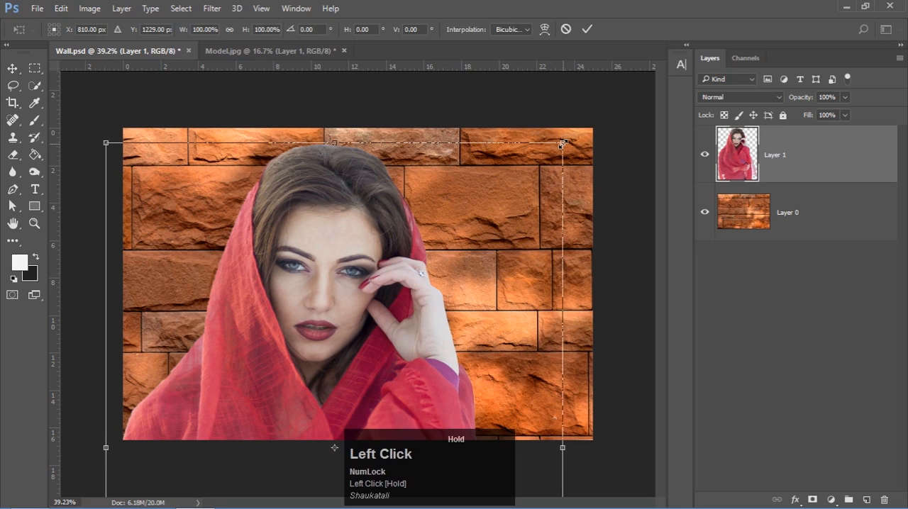
key(alt)
drag(562, 144, 480, 251)
drag(317, 379, 283, 288)
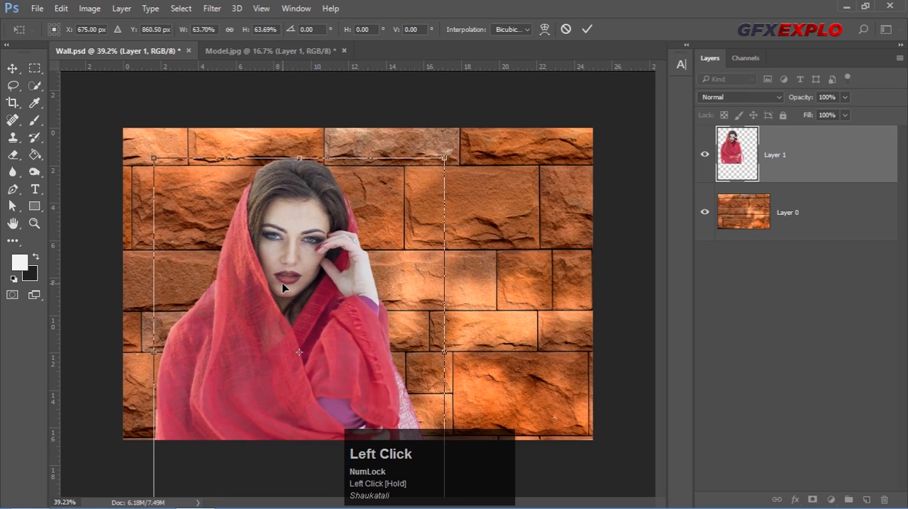
click(588, 29)
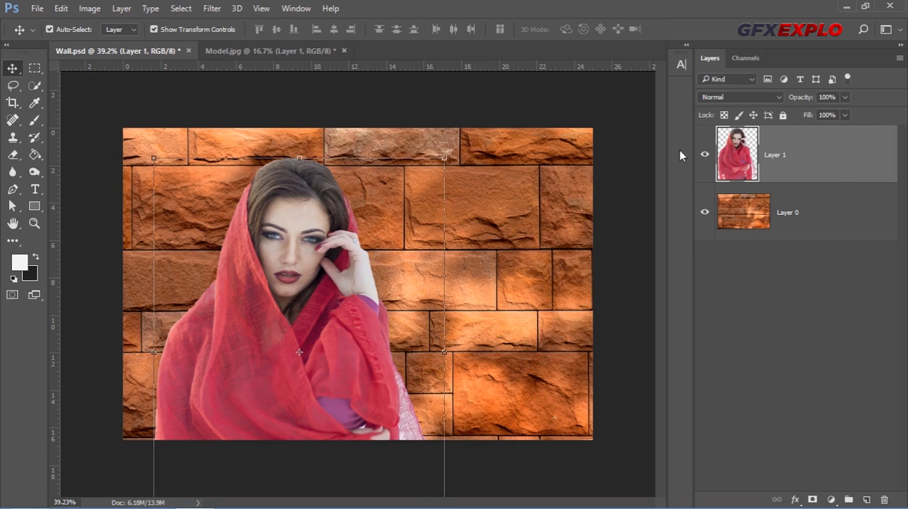
right_click(798, 148)
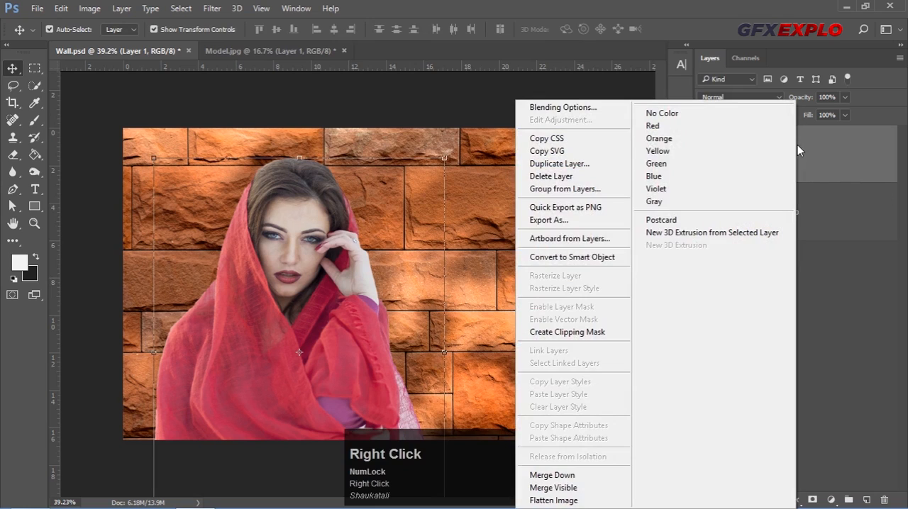
click(588, 260)
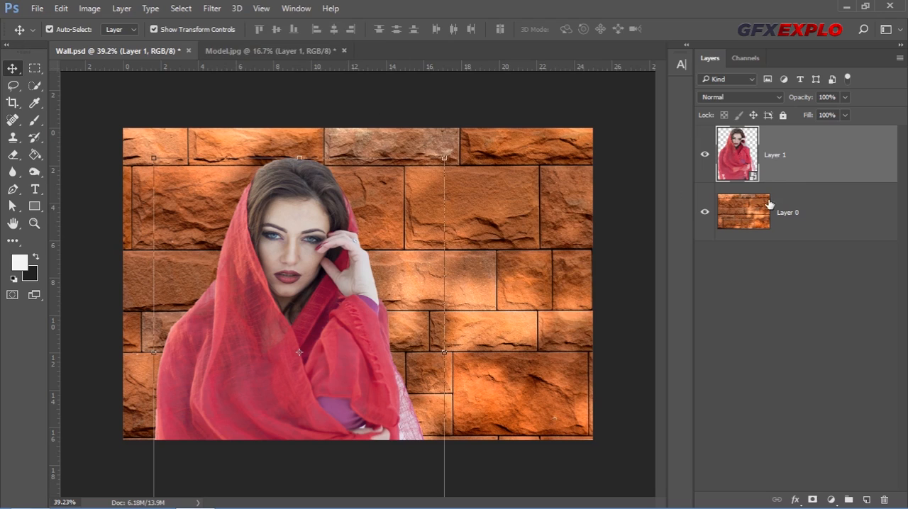
Add a 3 px black inside stroke to the woman layer and embed it by converting the layer to a smart object again
double_click(826, 157)
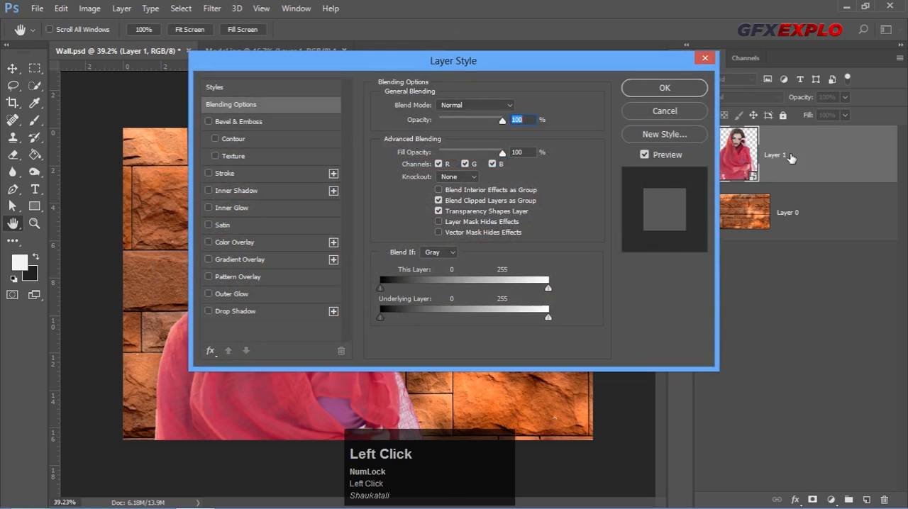
drag(355, 67, 545, 74)
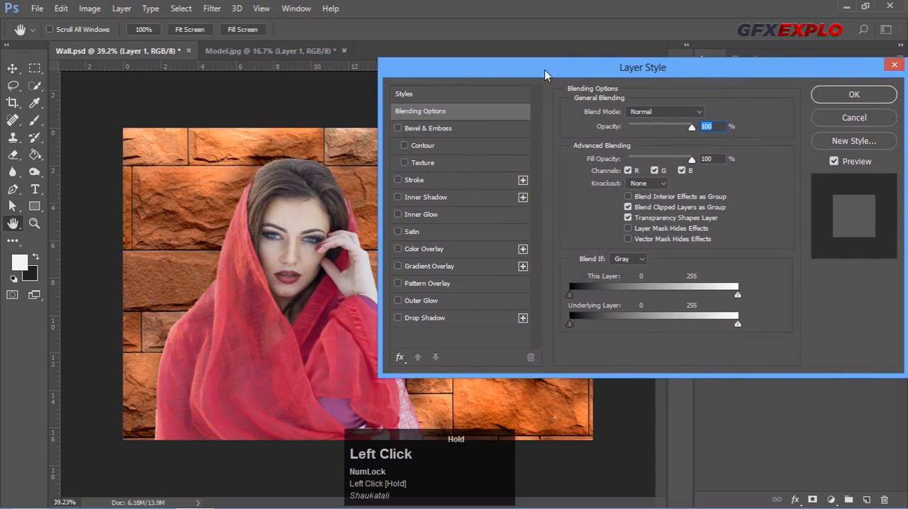
click(408, 180)
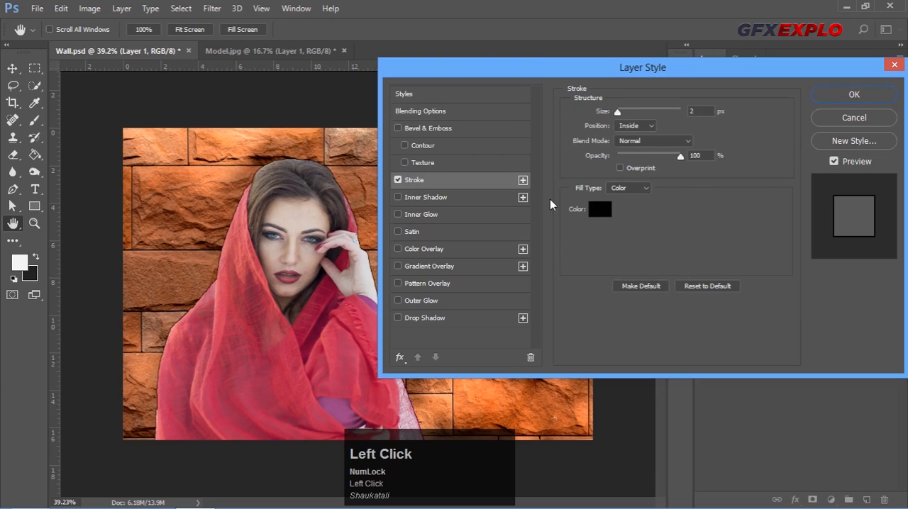
drag(618, 110, 629, 116)
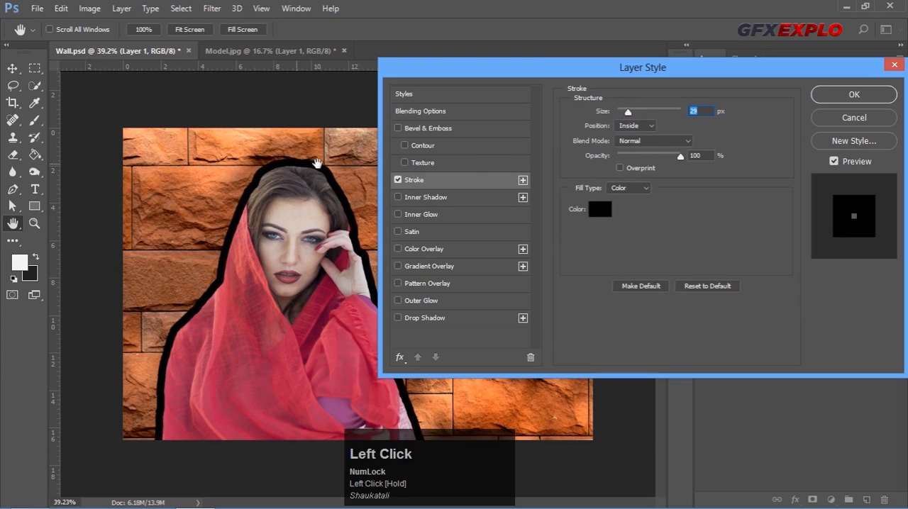
drag(630, 113, 618, 117)
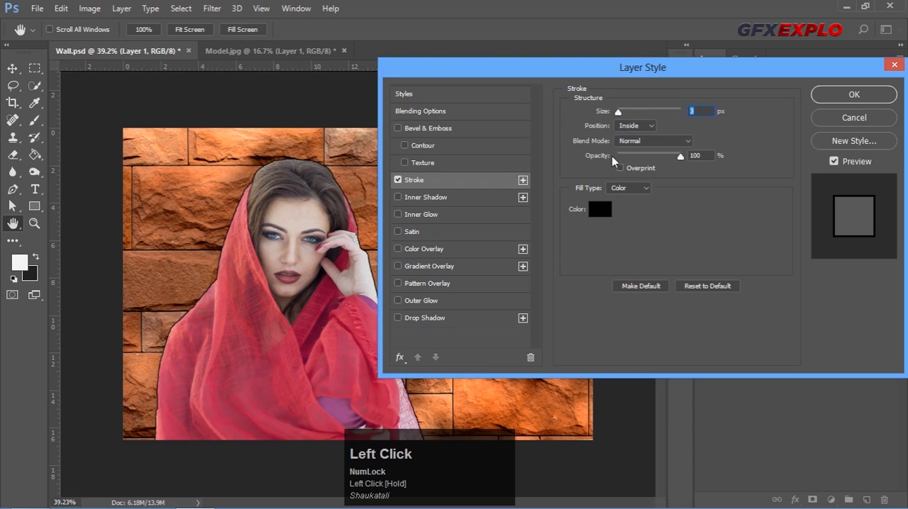
click(862, 96)
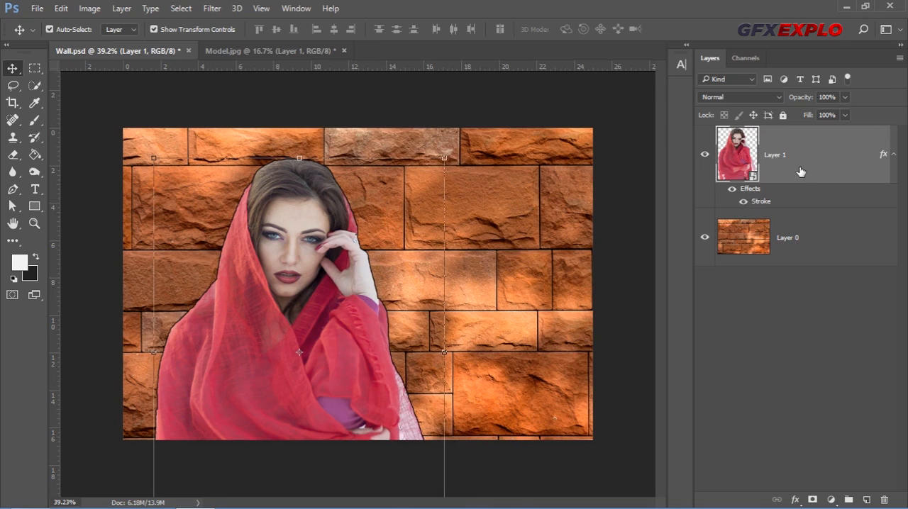
right_click(811, 154)
click(593, 212)
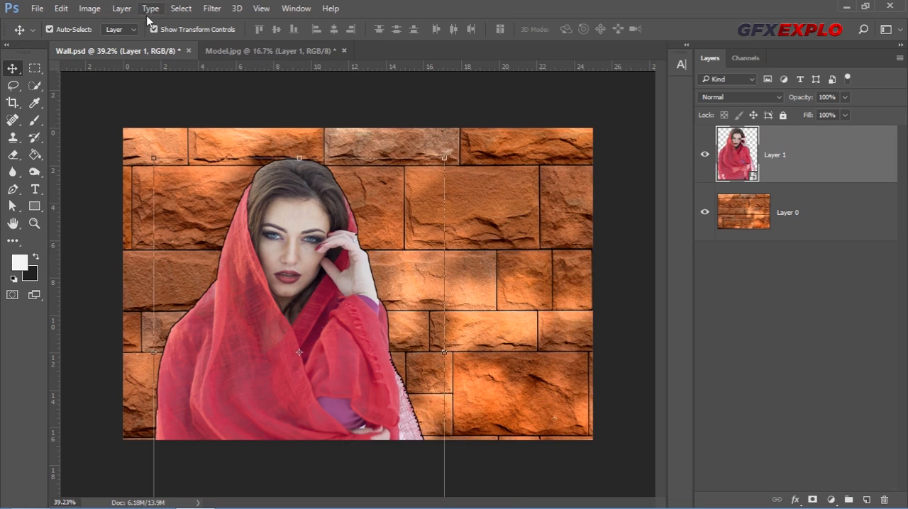
Apply the artistic Fresco filter to the woman layer with Brush Size 1, Brush Detail 10 and Texture 1
click(217, 8)
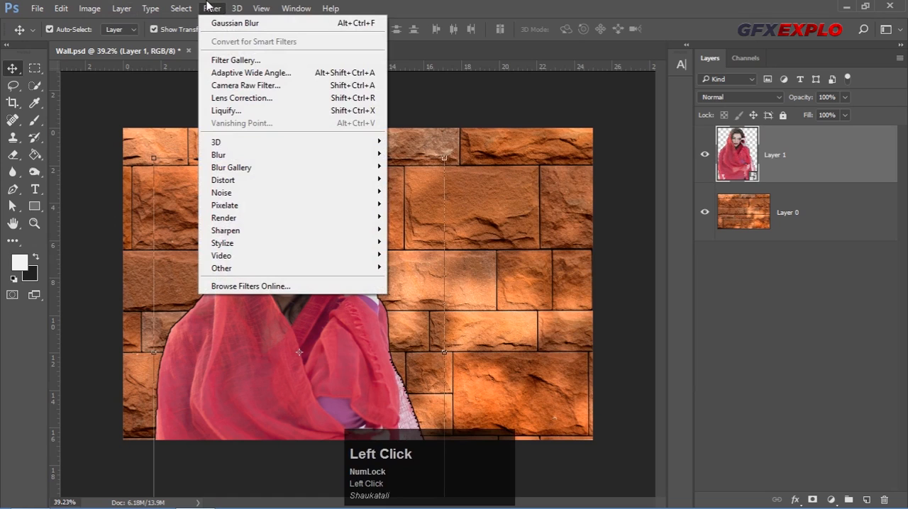
click(230, 62)
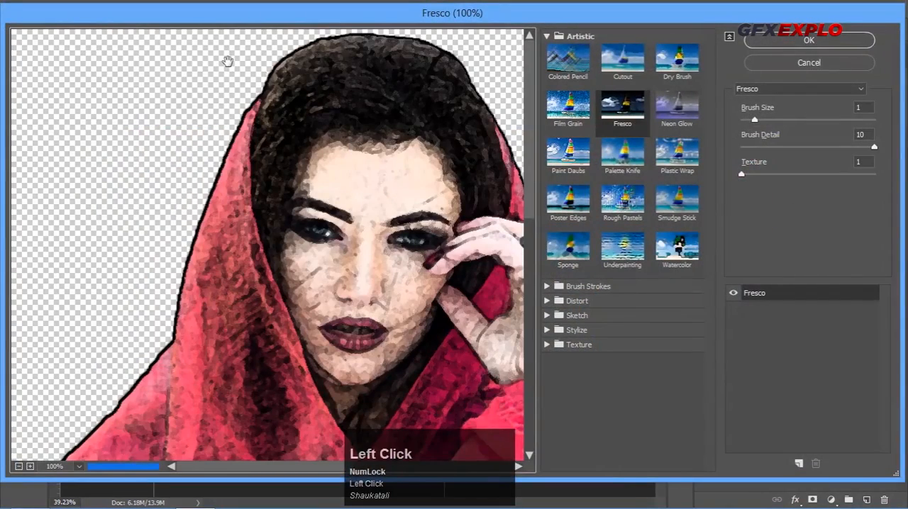
click(19, 466)
click(20, 467)
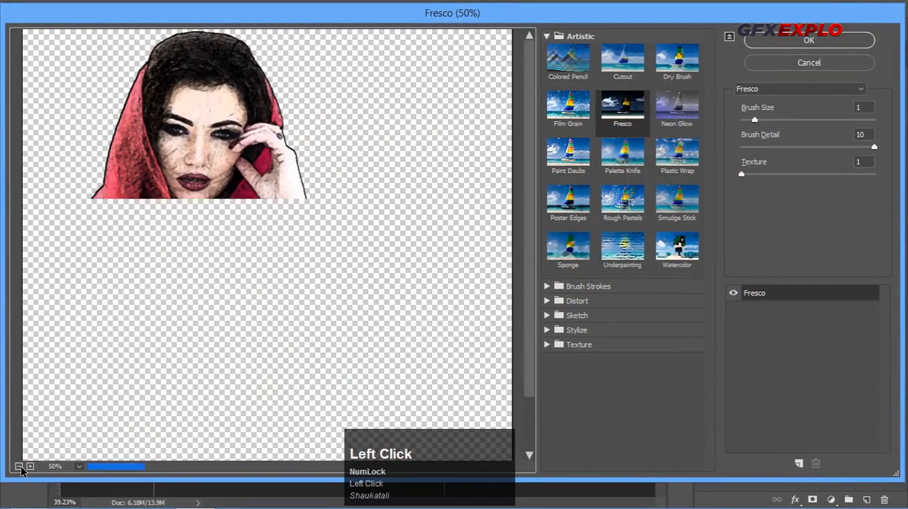
click(30, 467)
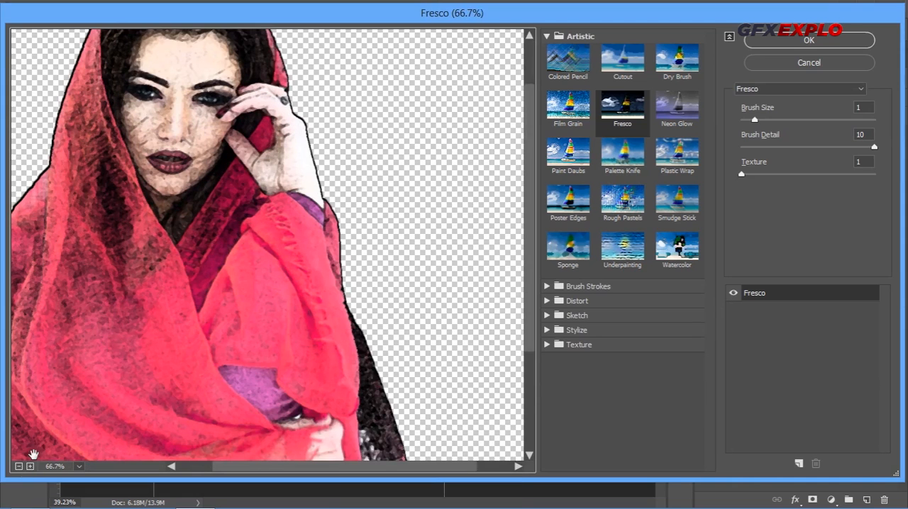
drag(115, 250, 244, 290)
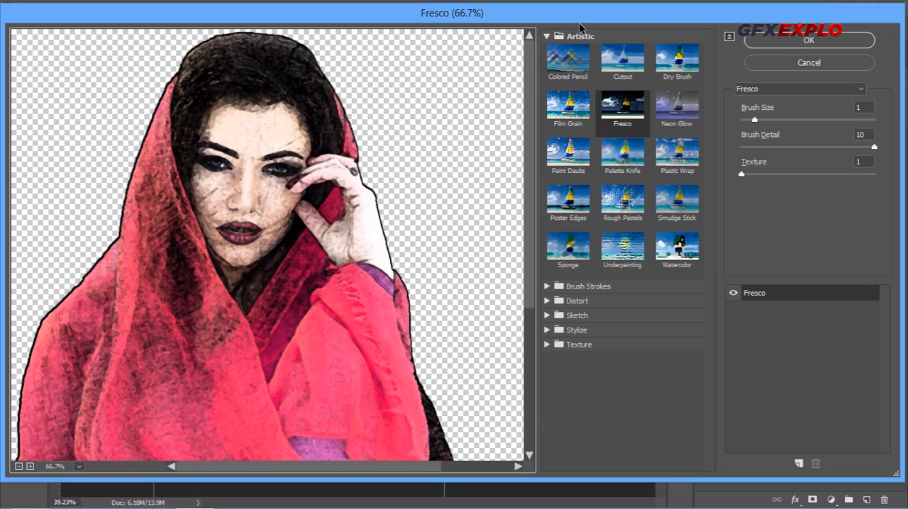
click(551, 38)
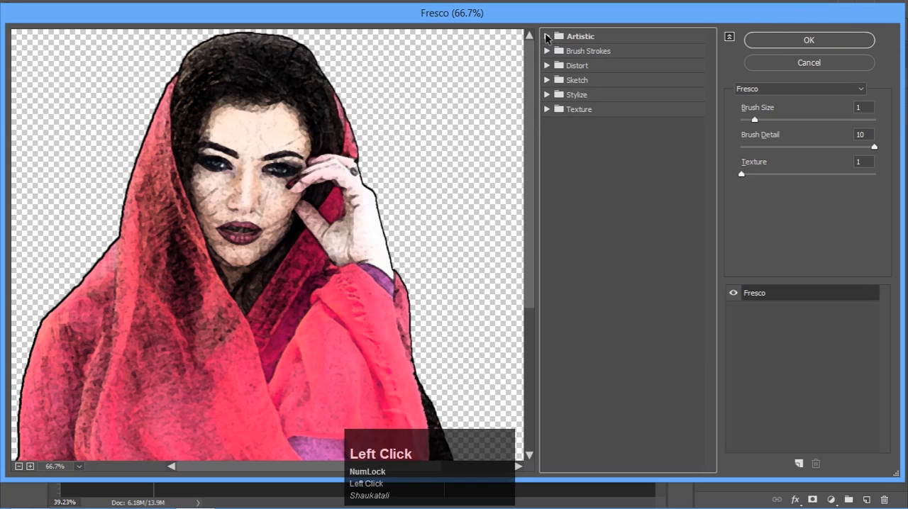
click(547, 36)
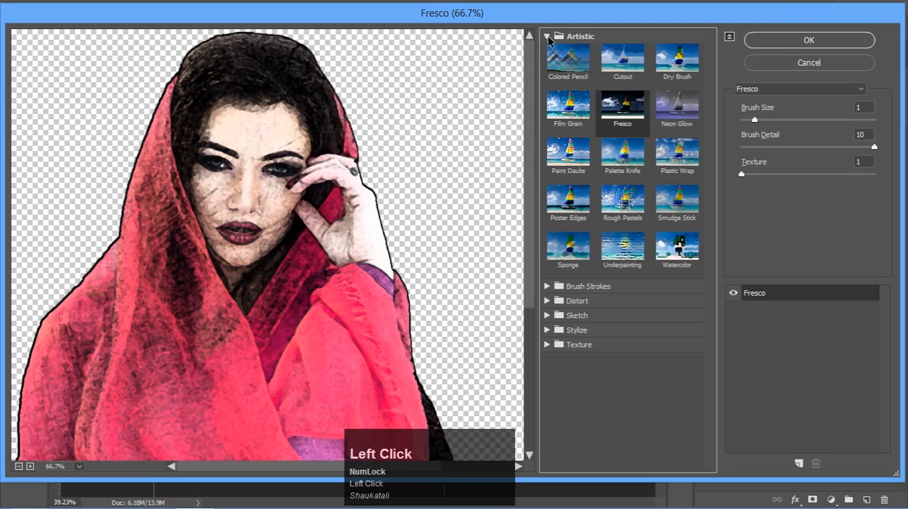
click(627, 122)
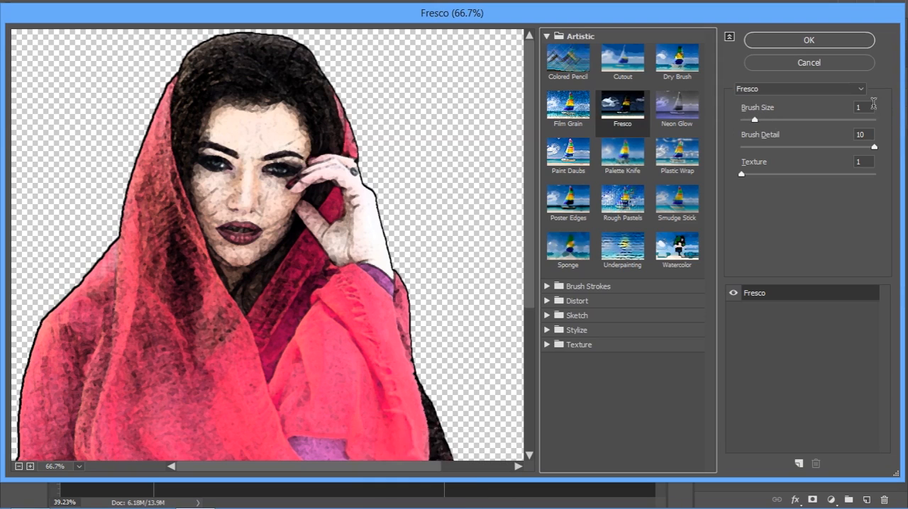
drag(866, 107, 857, 107)
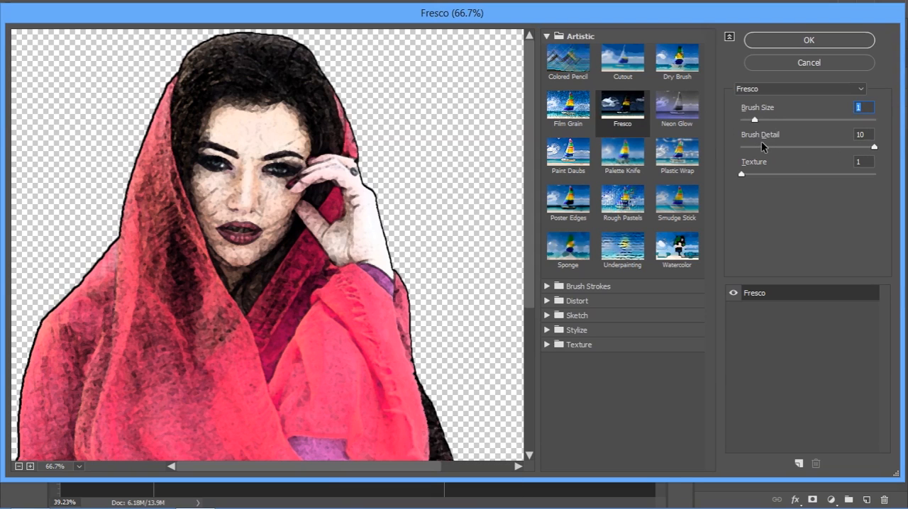
click(861, 135)
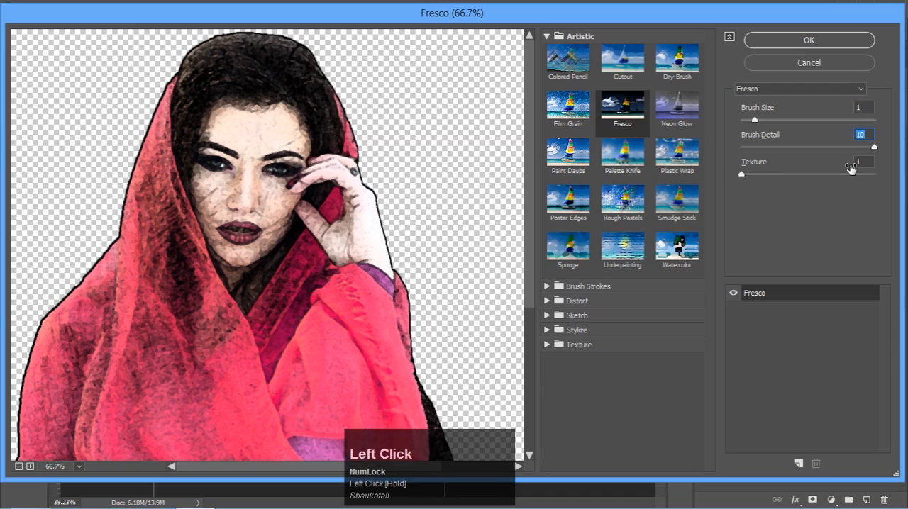
click(807, 44)
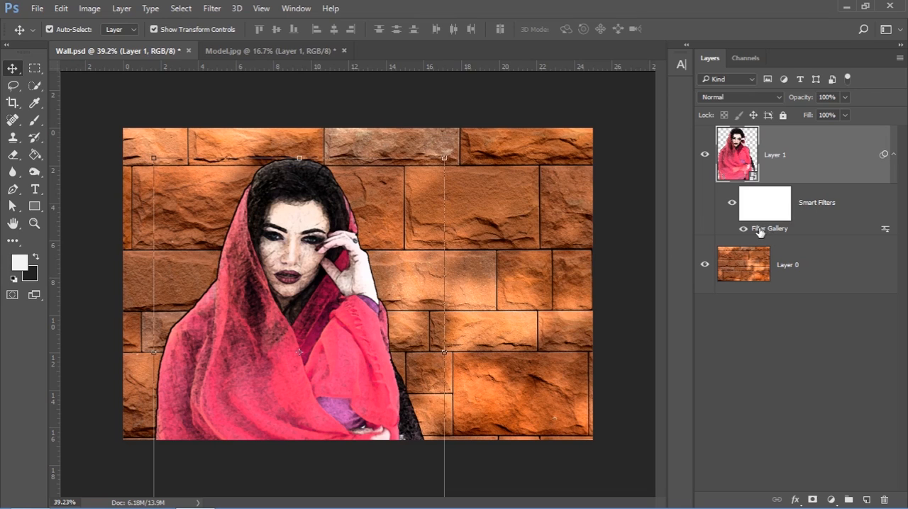
Convert the filtered woman layer to a smart object again and check its embedded contents
right_click(821, 148)
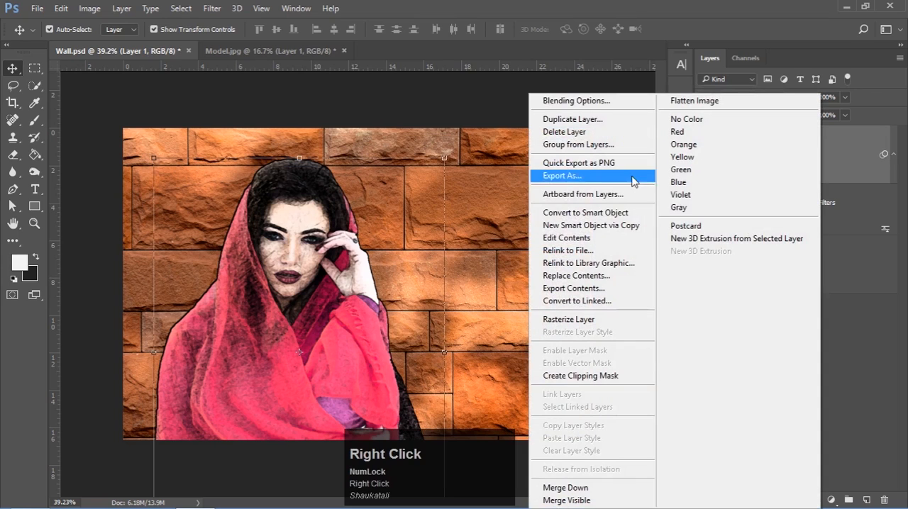
click(603, 212)
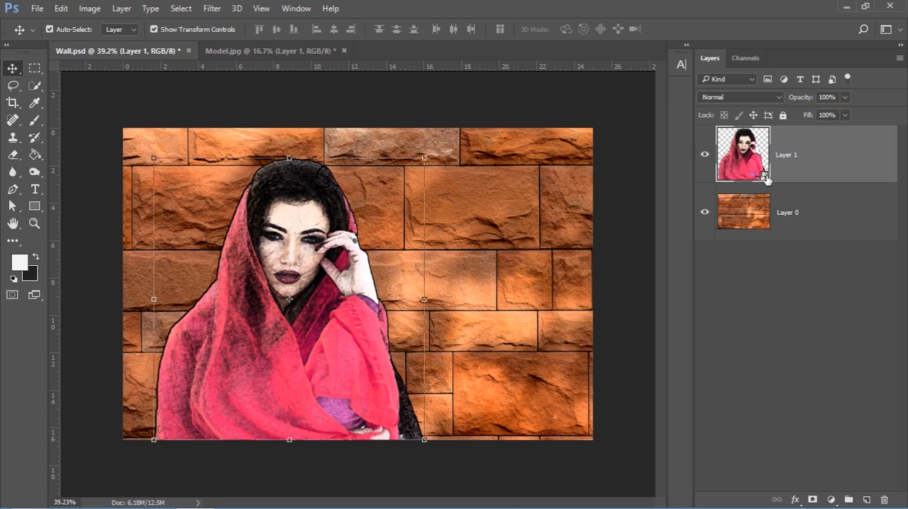
double_click(766, 180)
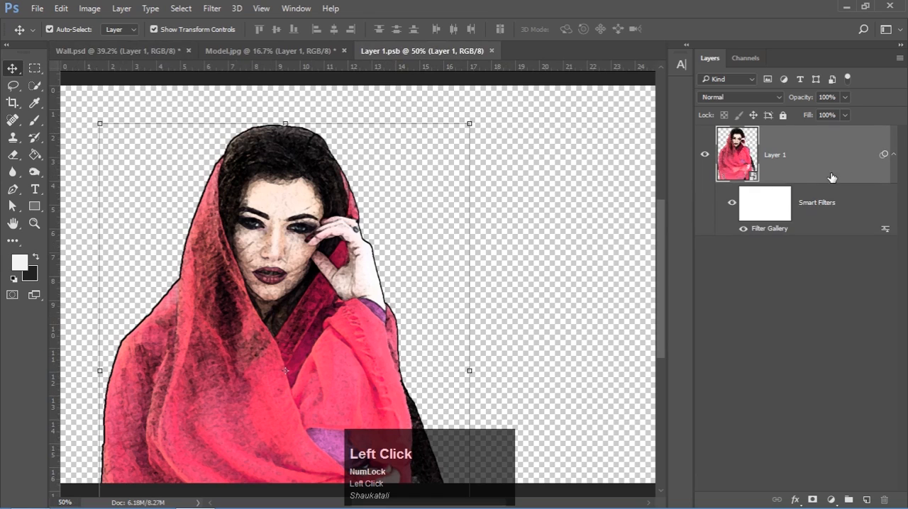
click(493, 52)
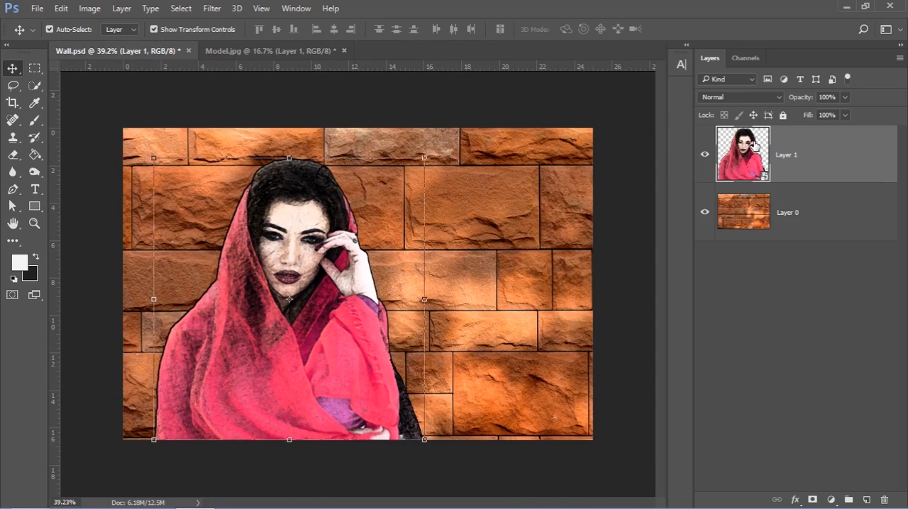
Blend the woman layer into the wall using Overlay mode at 80% opacity
click(742, 100)
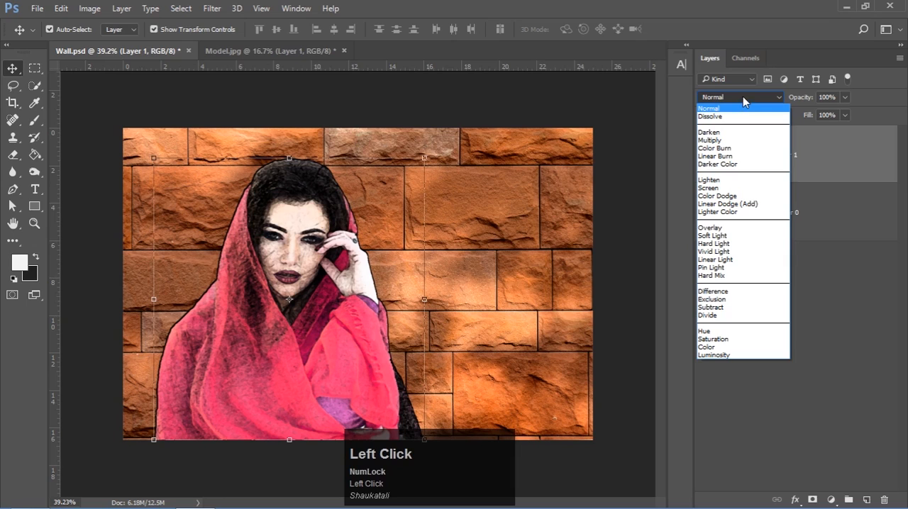
click(713, 228)
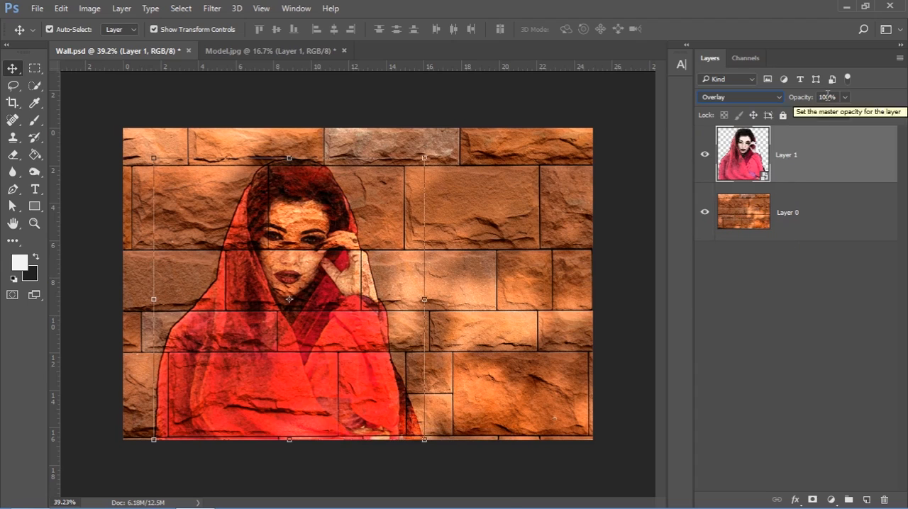
click(809, 95)
drag(801, 102, 800, 101)
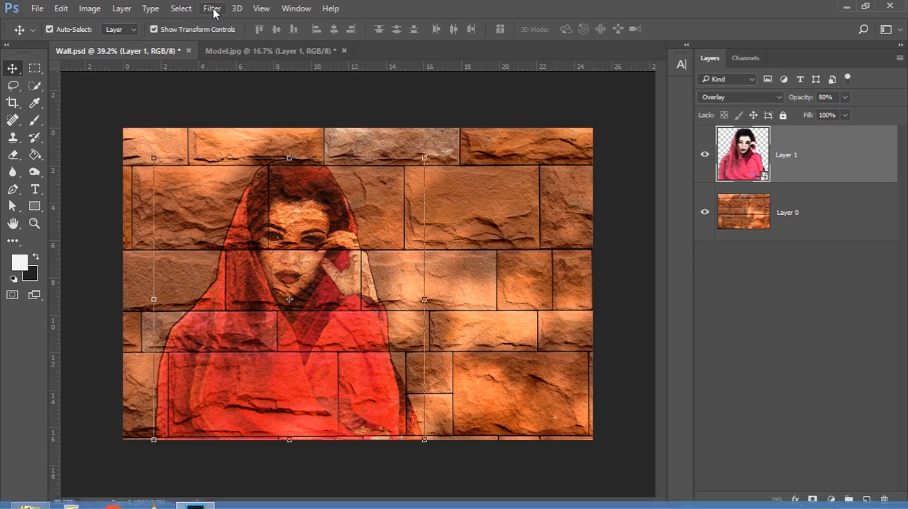
Look in the Project Pic on Wall folder for the saved Displacement file and return to Photoshop
click(30, 503)
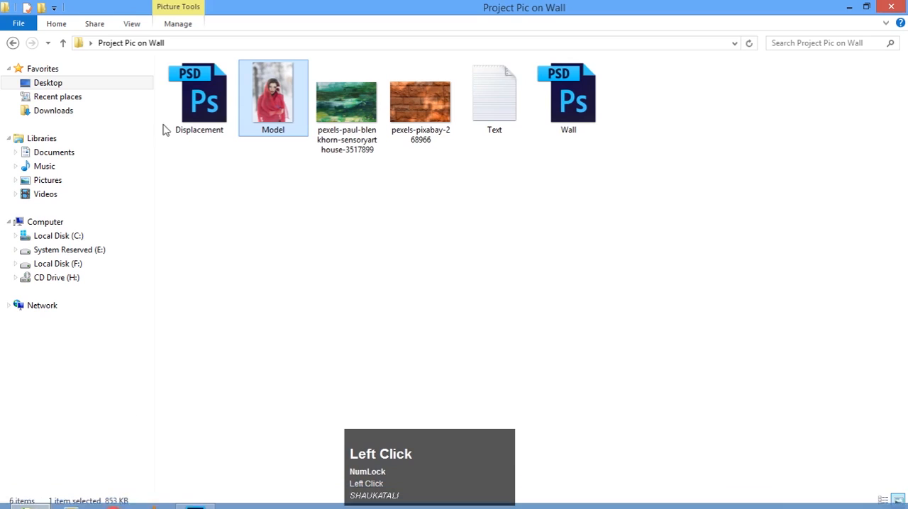
click(196, 122)
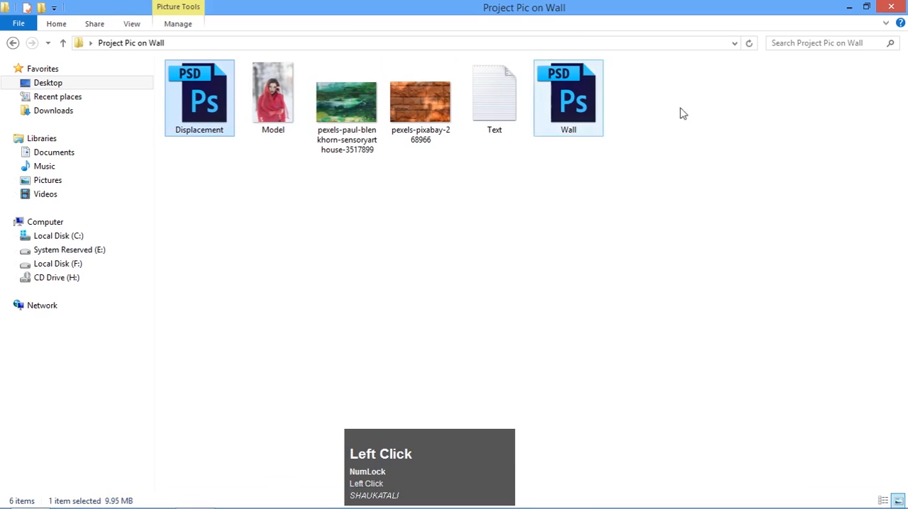
click(421, 104)
click(215, 111)
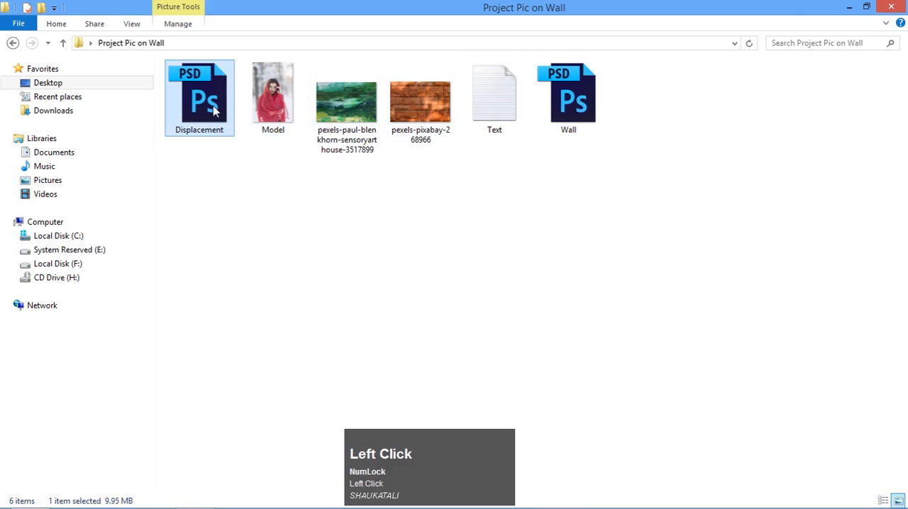
click(849, 7)
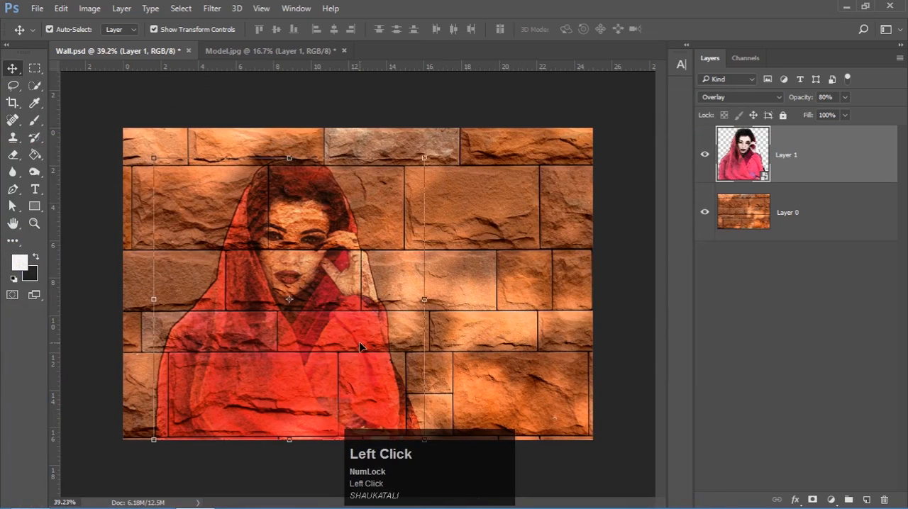
Displace the woman layer using Displacement.psd, with horizontal and vertical scale 5, Stretch To Fit and Repeat Edge Pixels
click(212, 8)
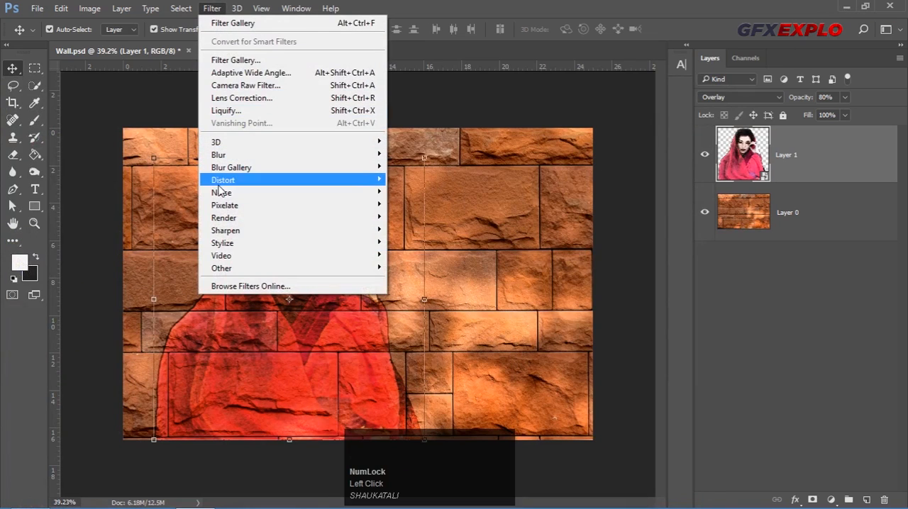
mouse_move(236, 185)
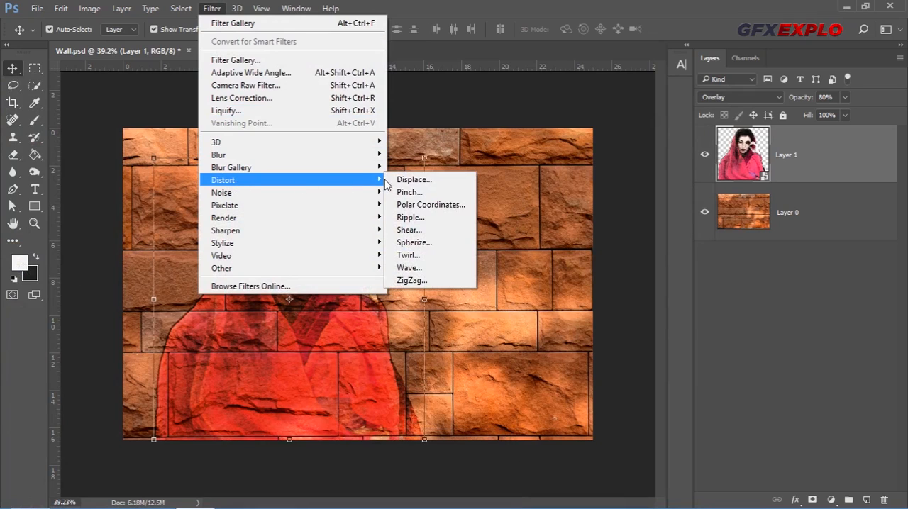
click(423, 185)
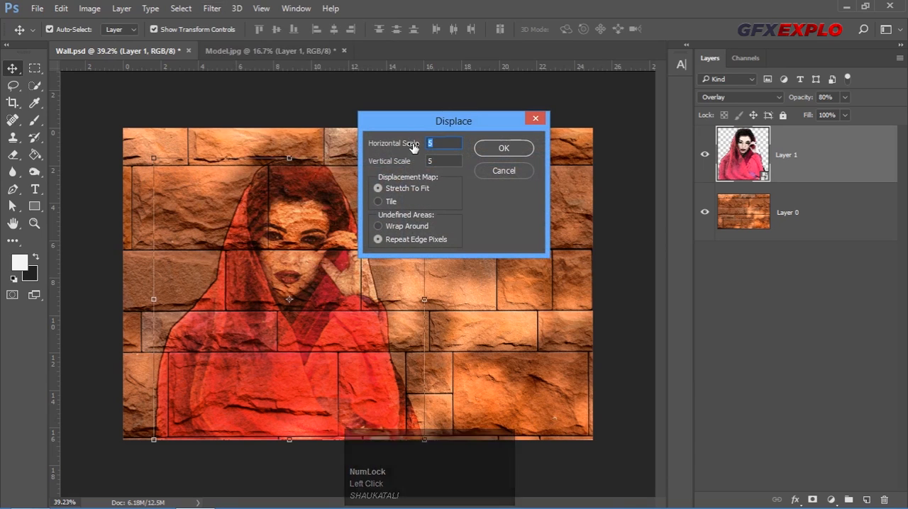
click(430, 144)
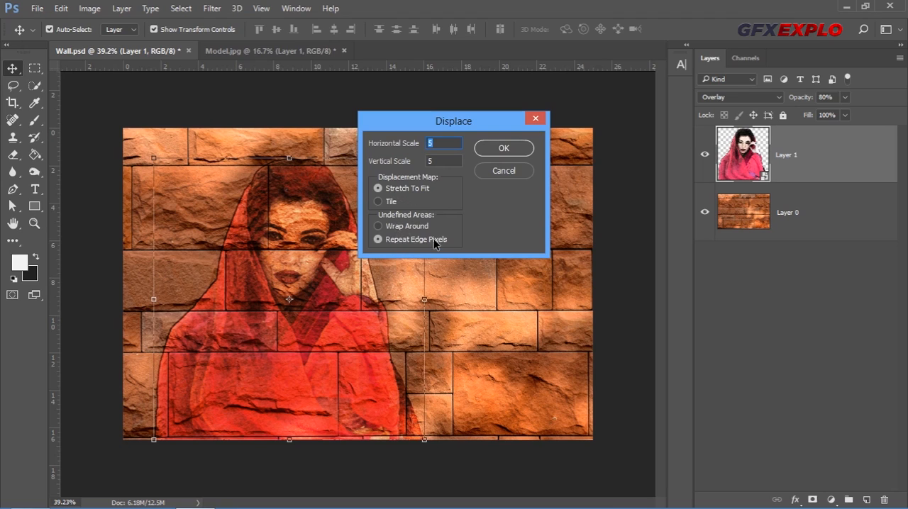
click(502, 149)
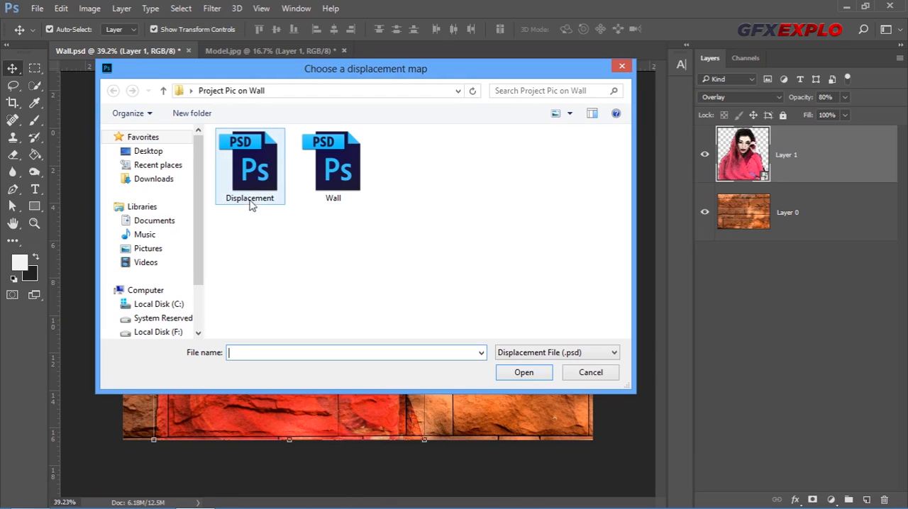
click(261, 166)
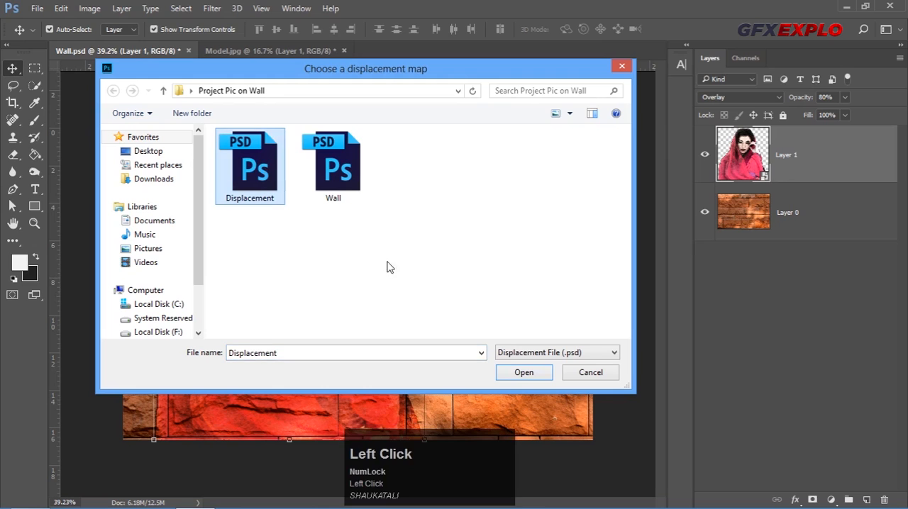
click(521, 374)
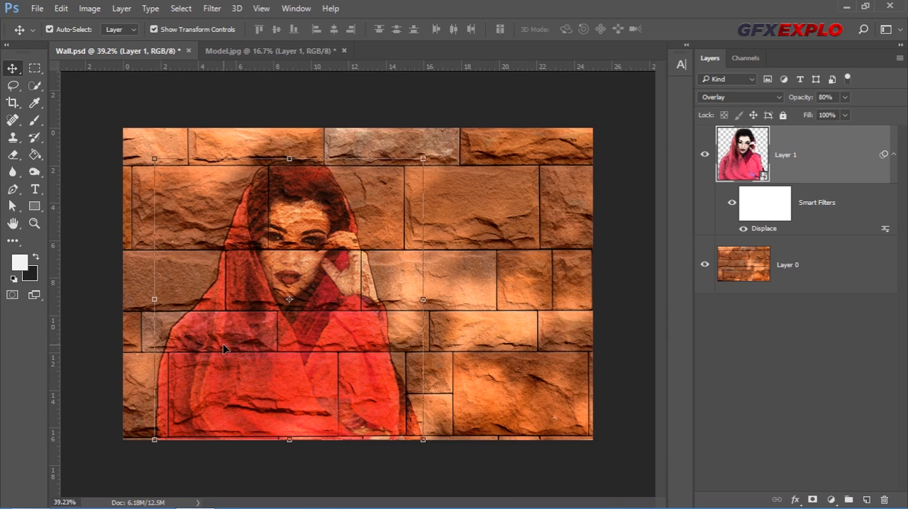
Examine the woman's face and outline up close, comparing the wall painting with and without the Displace filter
click(197, 462)
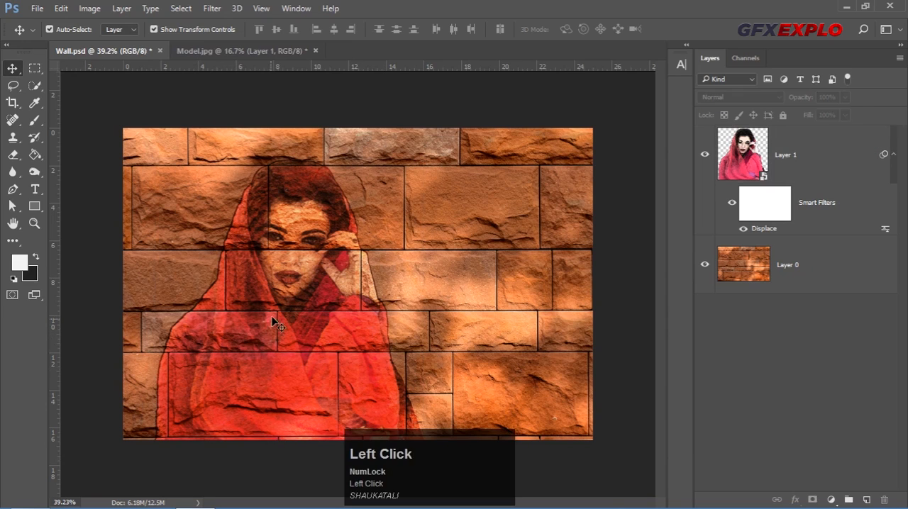
alt+scroll(275, 316, up, 2)
alt+scroll(205, 315, up, 2)
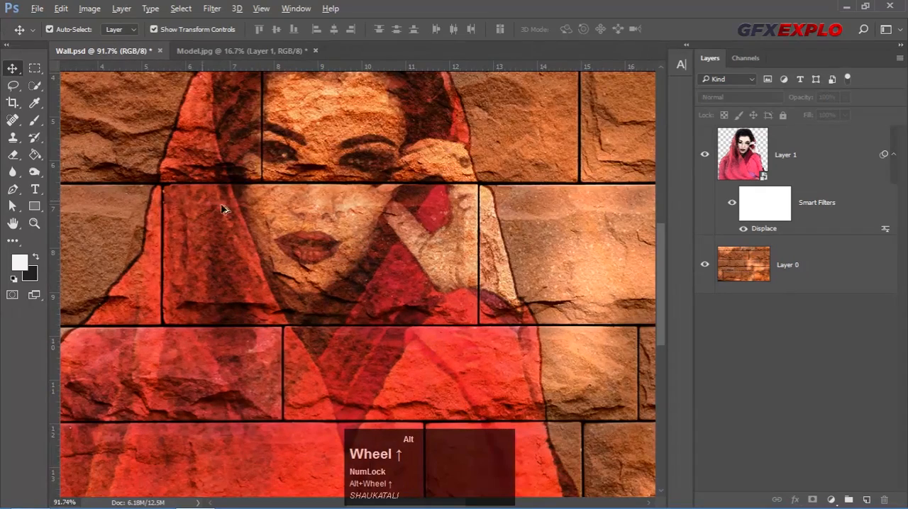
key(space)
drag(355, 156, 412, 241)
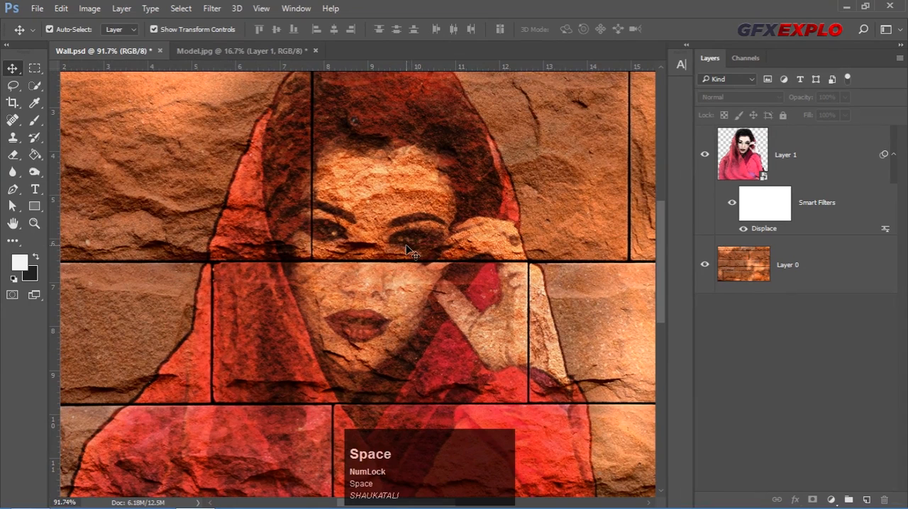
key(ctrl)
key(ctrl+z)
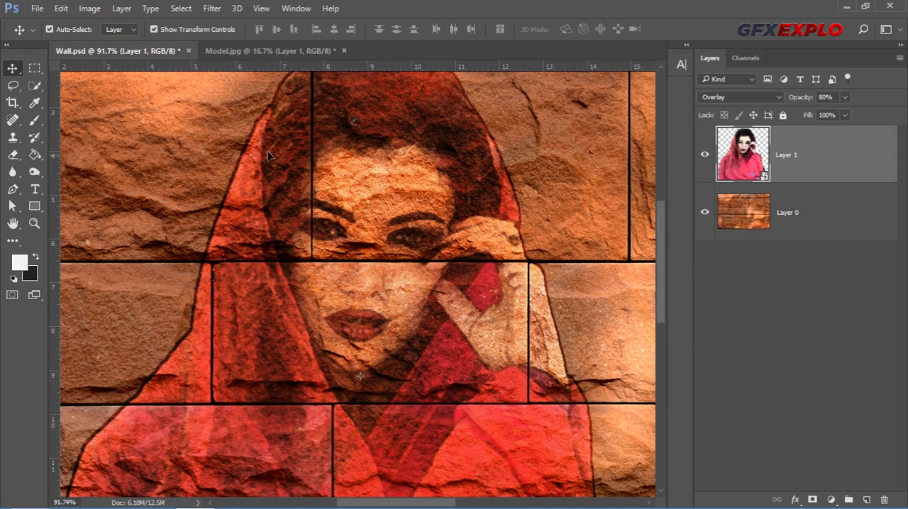
key(ctrl)
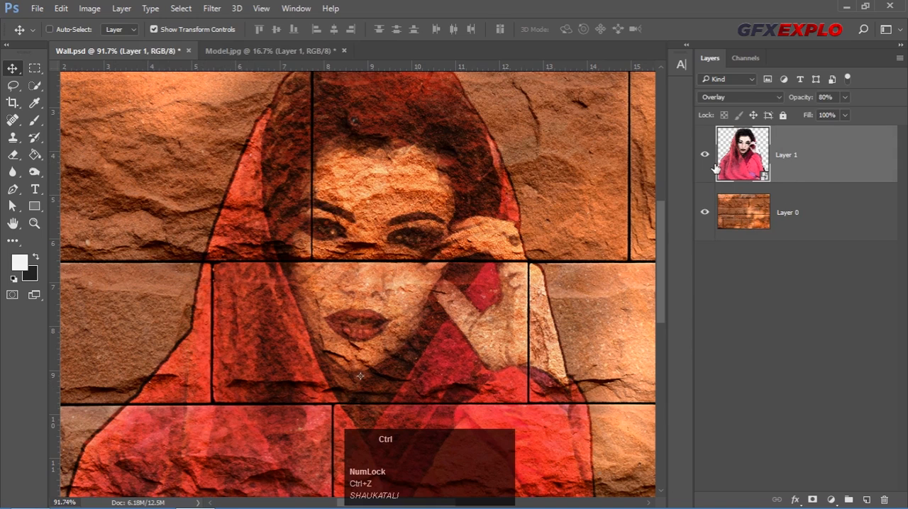
key(ctrl+z)
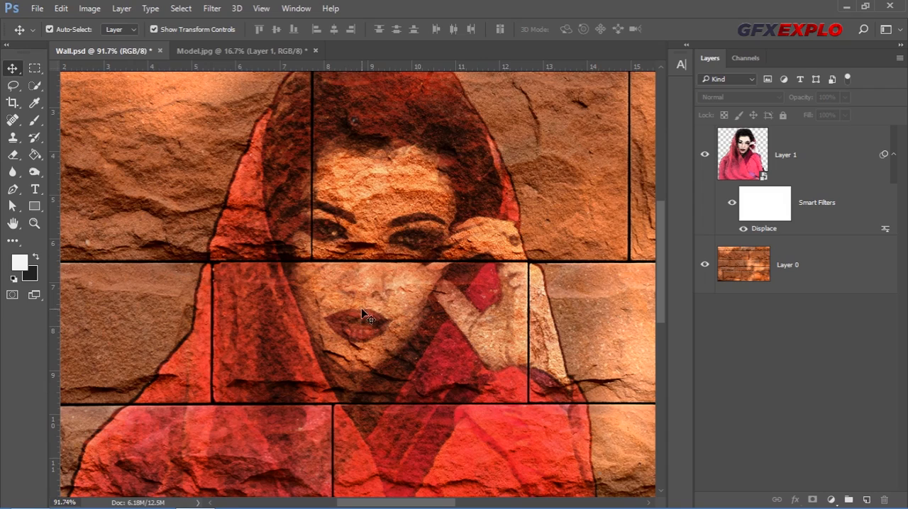
Duplicate the displaced woman layer above the original
alt+scroll(379, 216, down, 4)
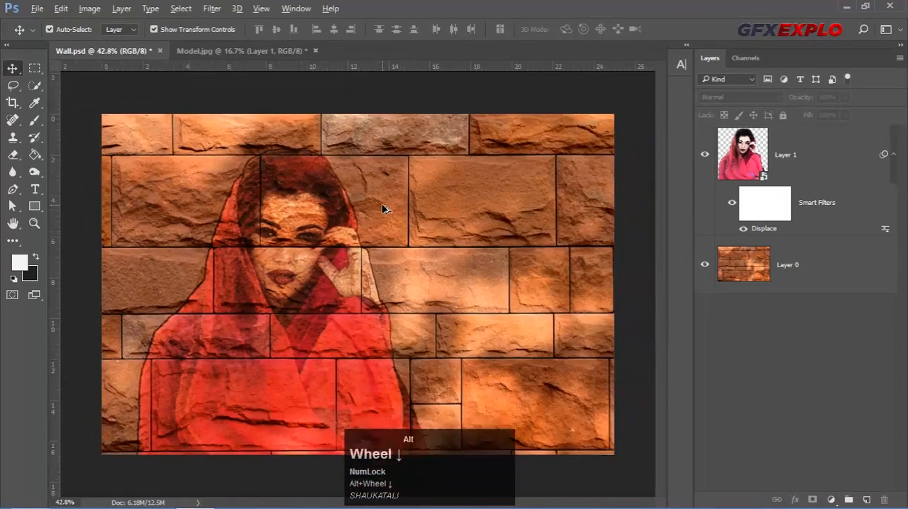
alt+scroll(382, 209, down, 1)
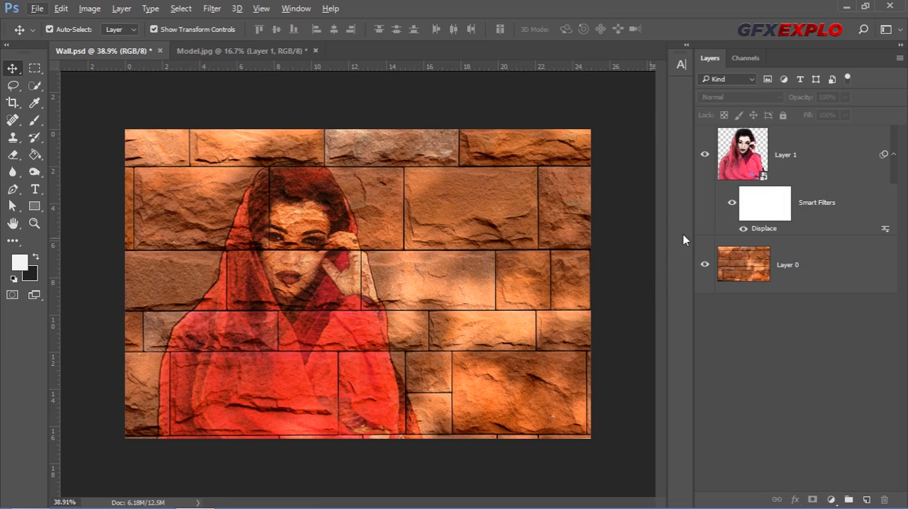
click(732, 150)
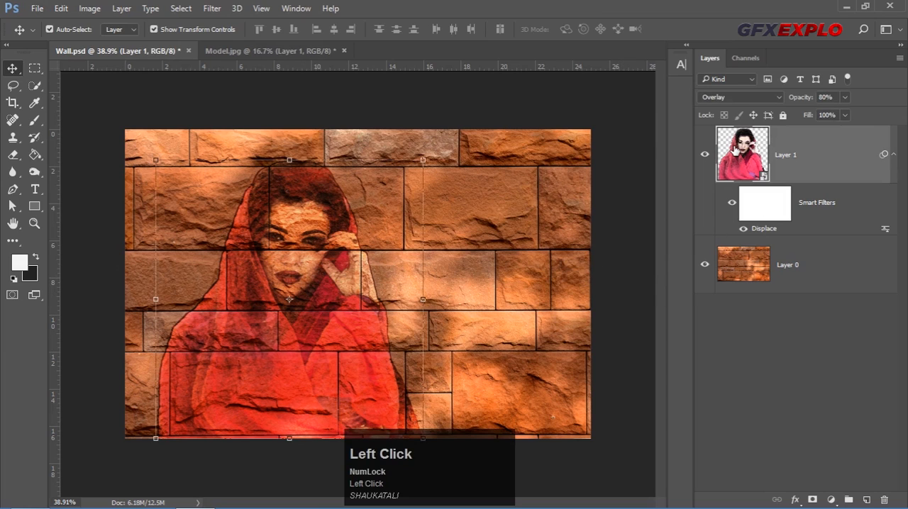
key(ctrl)
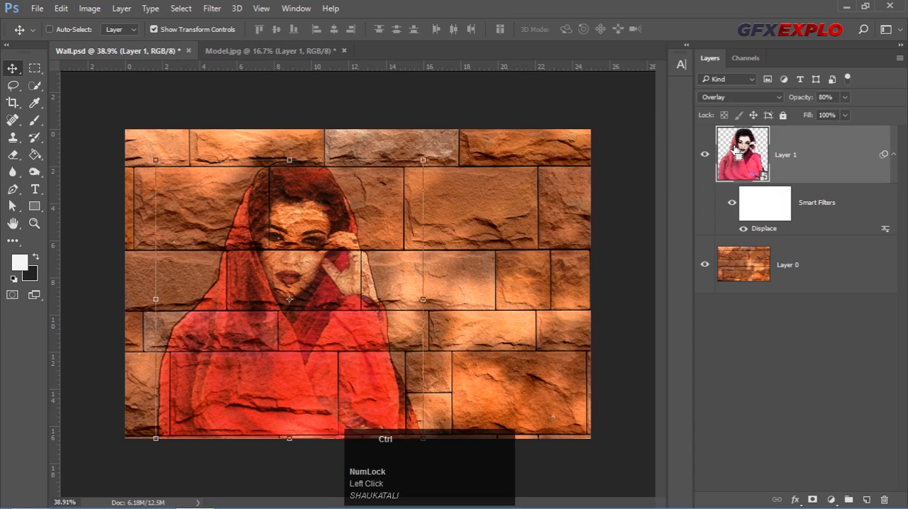
key(ctrl+j)
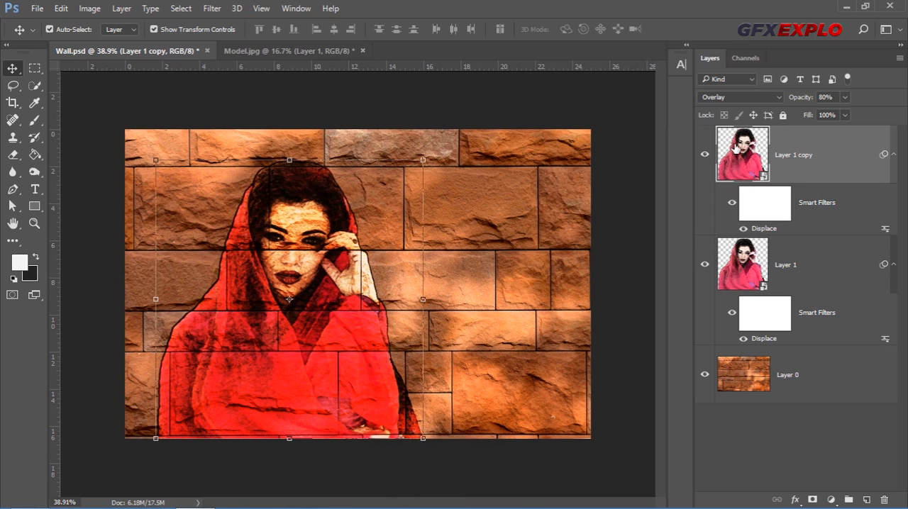
Set the duplicated woman layer to Soft Light blending at 80% opacity
click(749, 99)
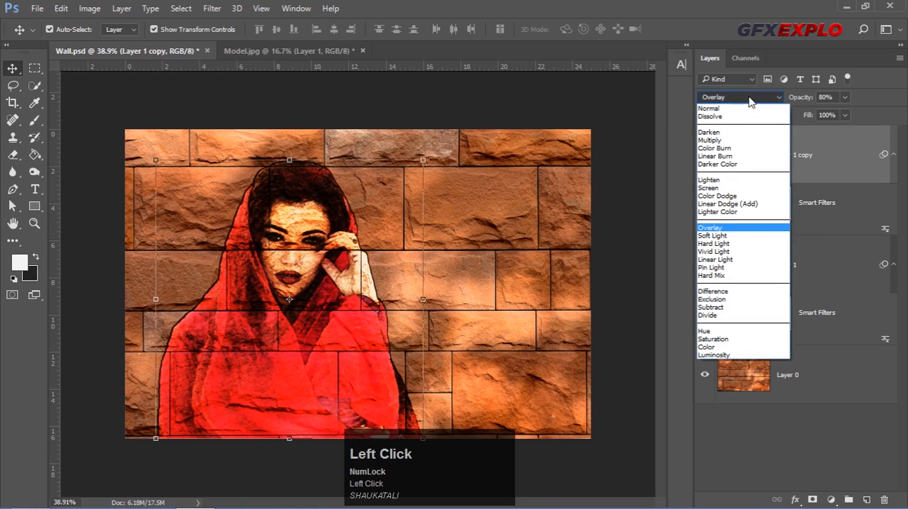
click(749, 99)
click(749, 99)
click(720, 238)
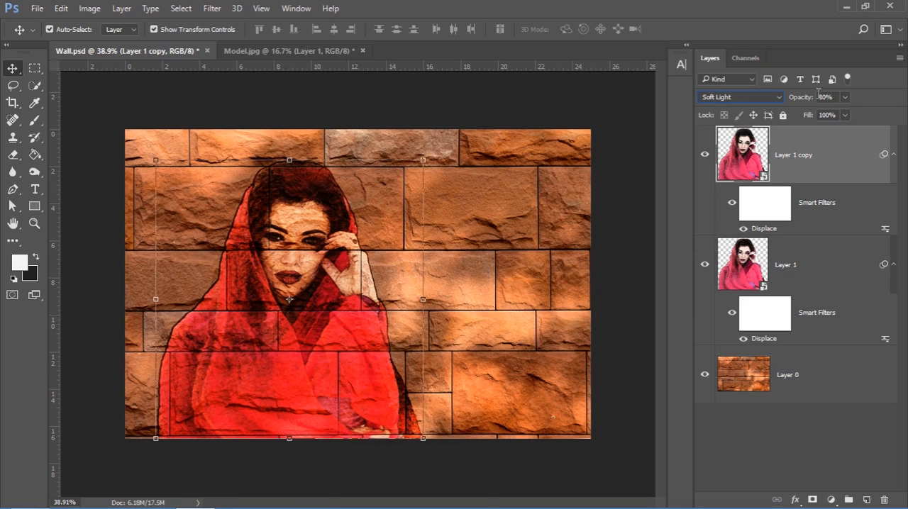
click(845, 97)
drag(845, 113, 866, 118)
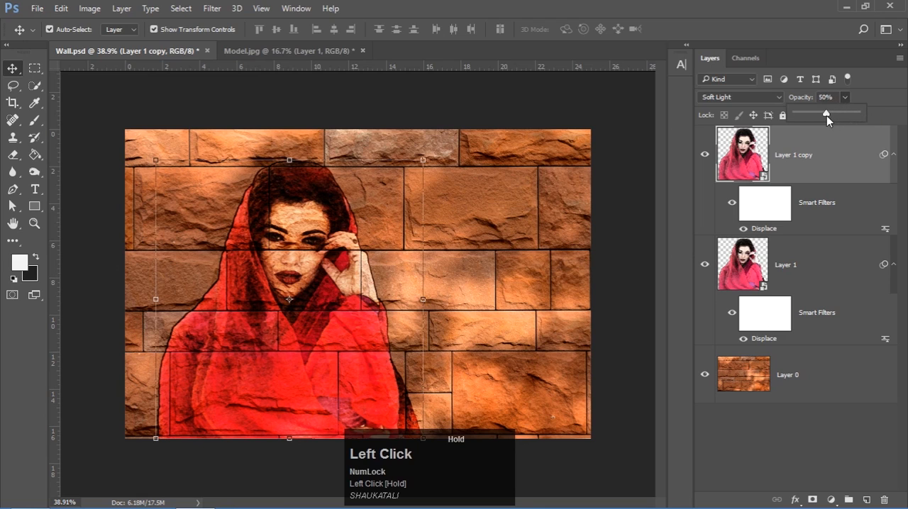
drag(826, 116, 862, 118)
drag(852, 119, 815, 99)
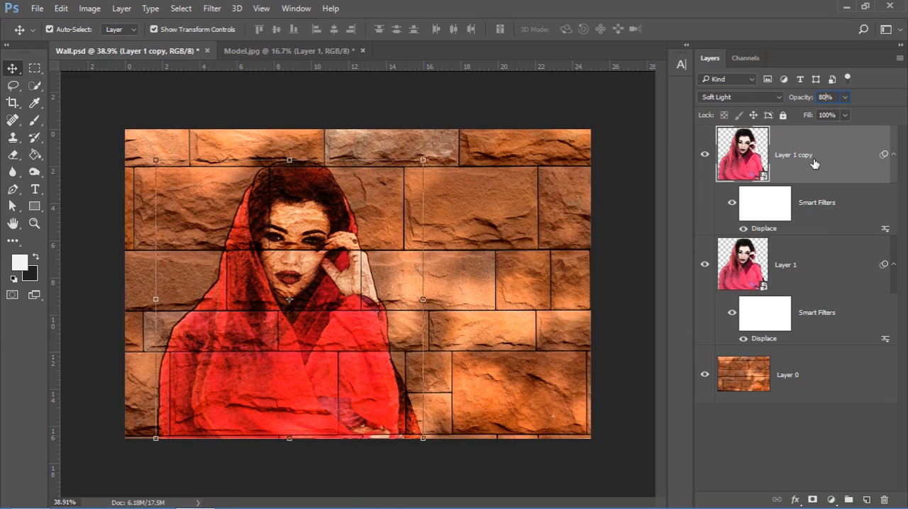
Place the green abstract paint texture from the Project Pic on Wall folder into the wall document, covering the whole canvas
click(28, 499)
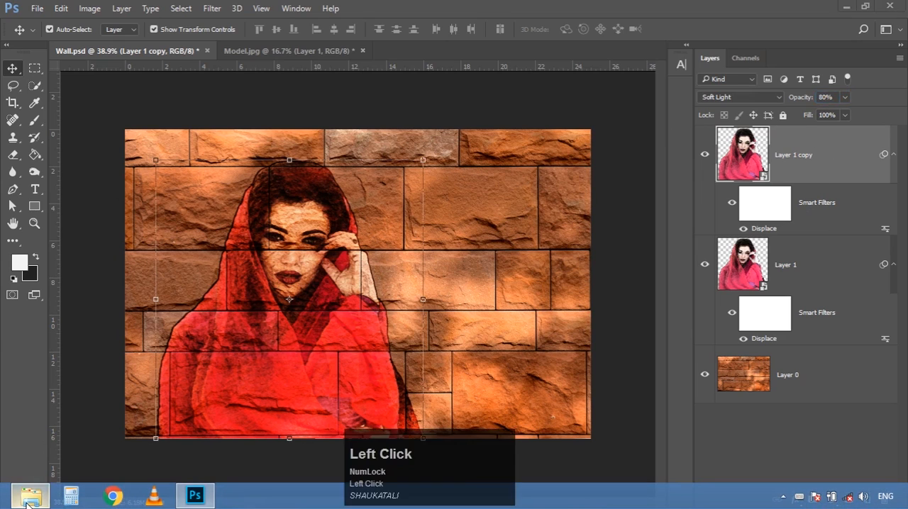
click(339, 145)
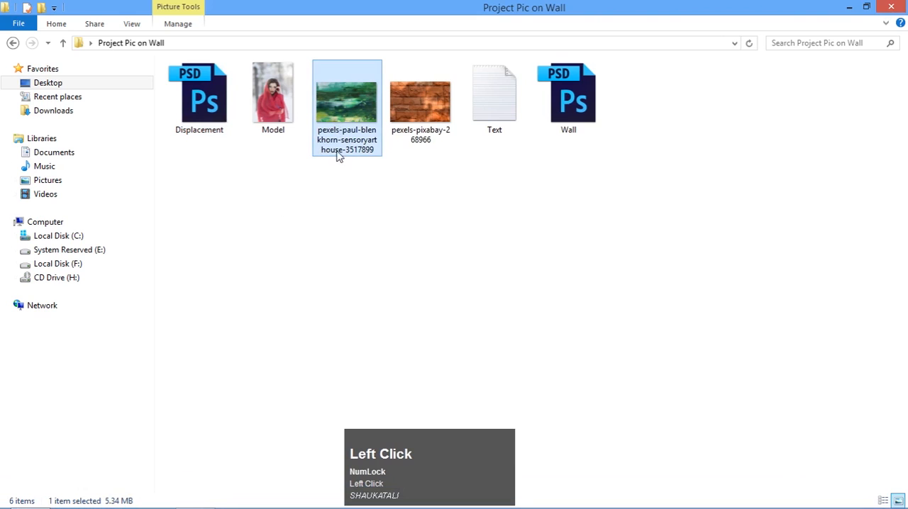
drag(351, 122, 320, 307)
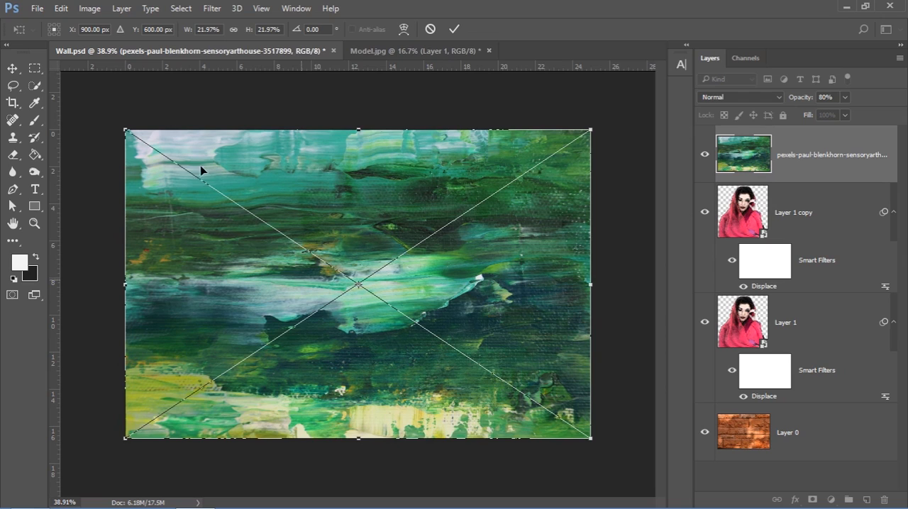
click(90, 10)
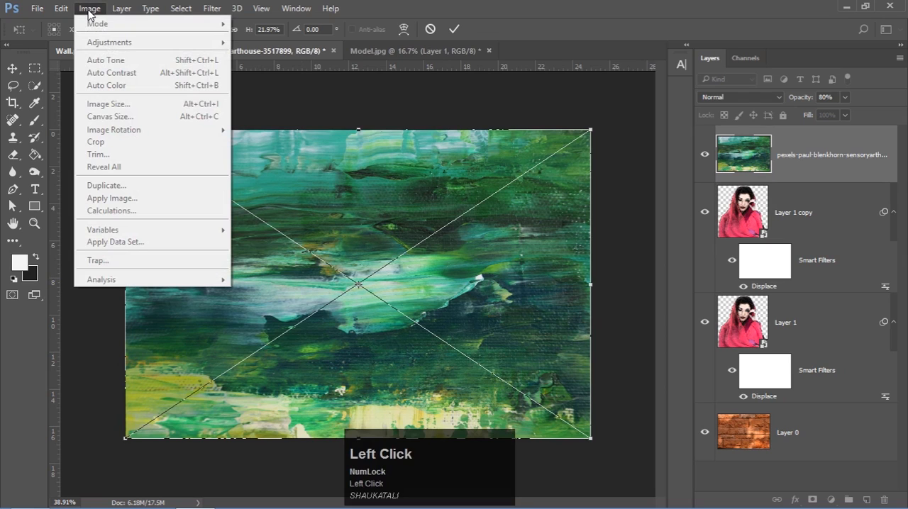
click(398, 256)
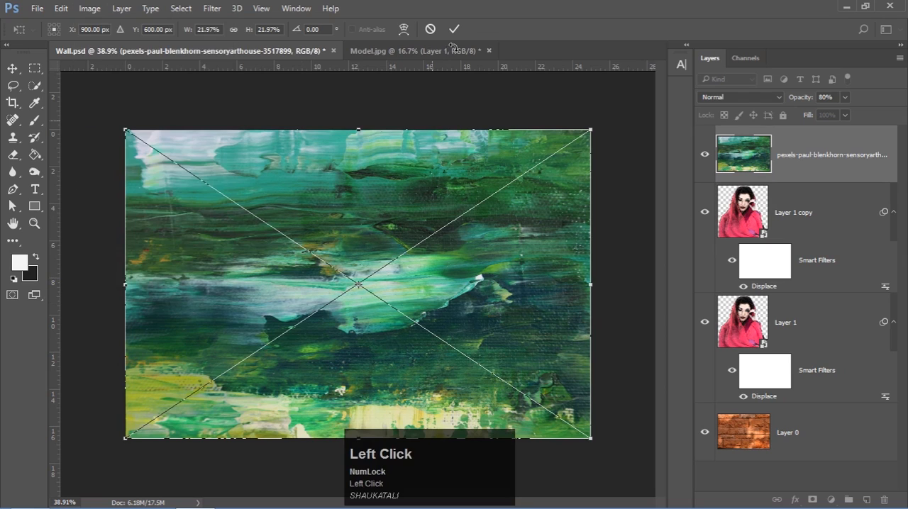
Check the wall document's pixel dimensions in the Image Size settings
click(87, 10)
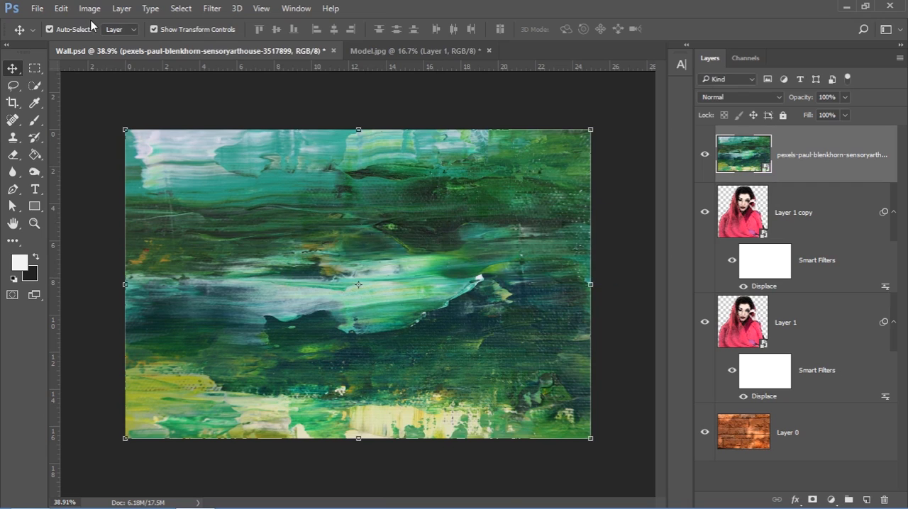
click(90, 8)
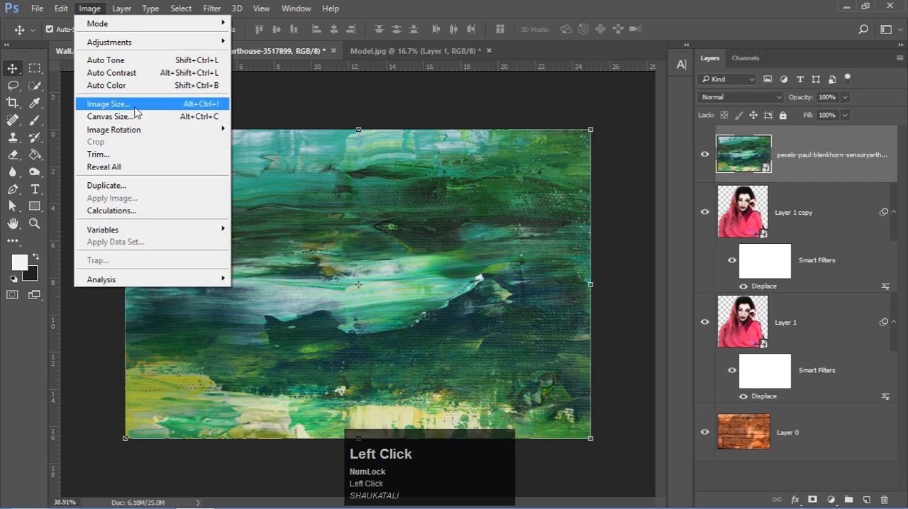
click(135, 106)
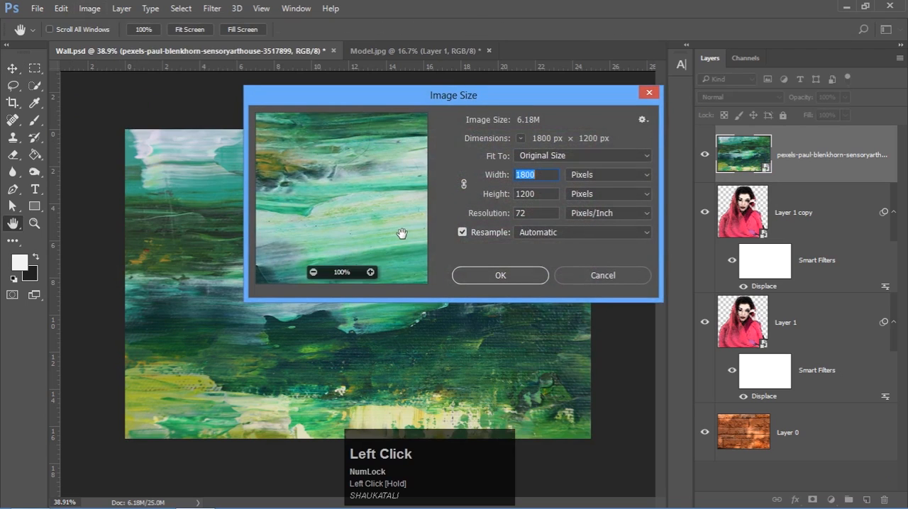
click(543, 175)
click(516, 278)
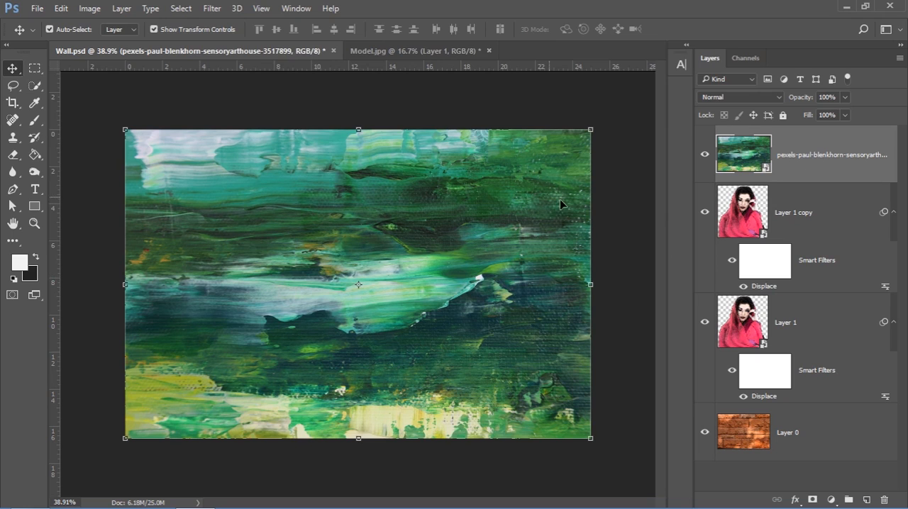
Set the paint texture layer to Overlay blending and clip it to the duplicated woman layer
click(741, 96)
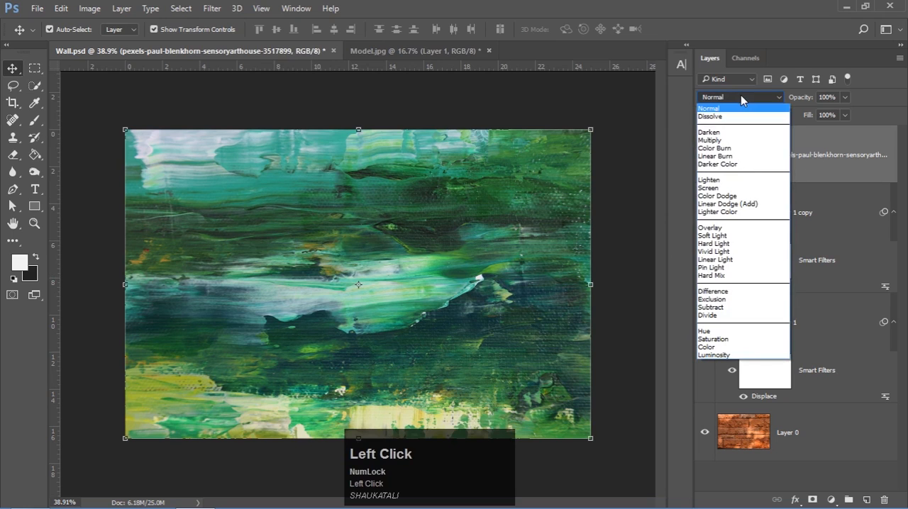
click(741, 97)
click(740, 97)
click(717, 228)
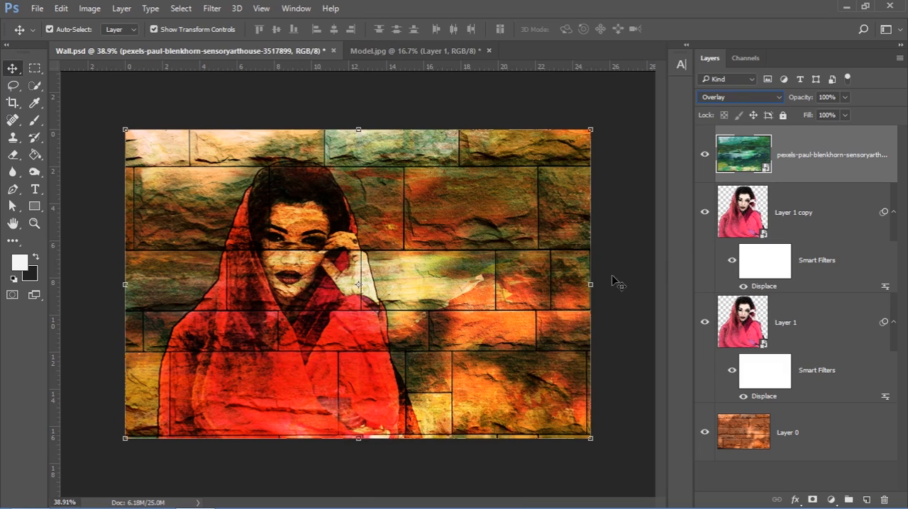
right_click(816, 144)
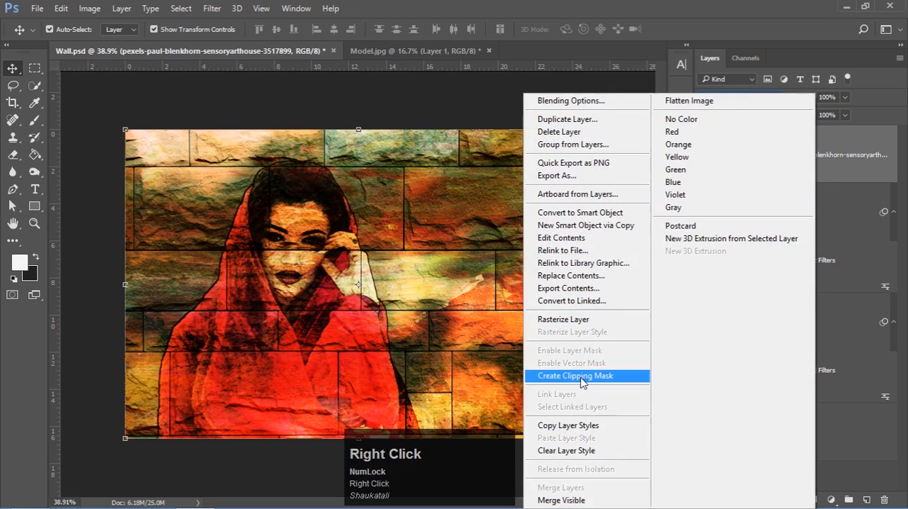
click(581, 377)
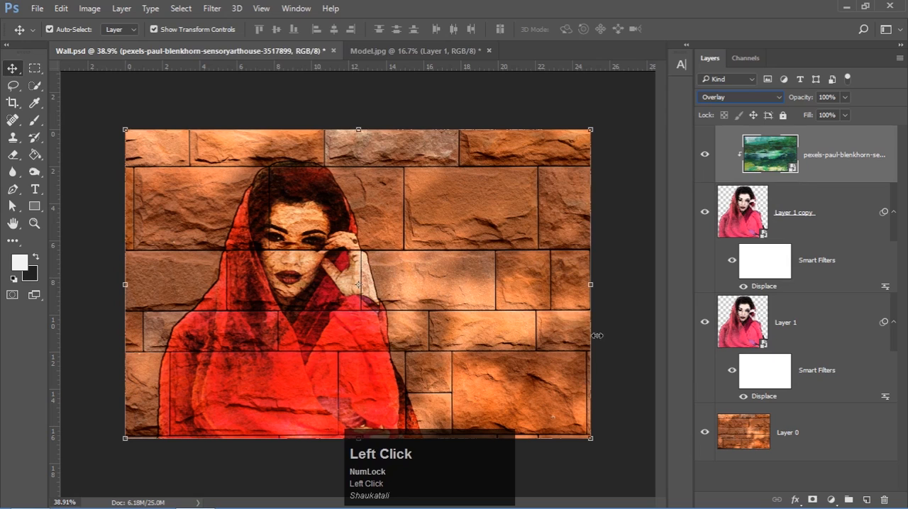
click(83, 310)
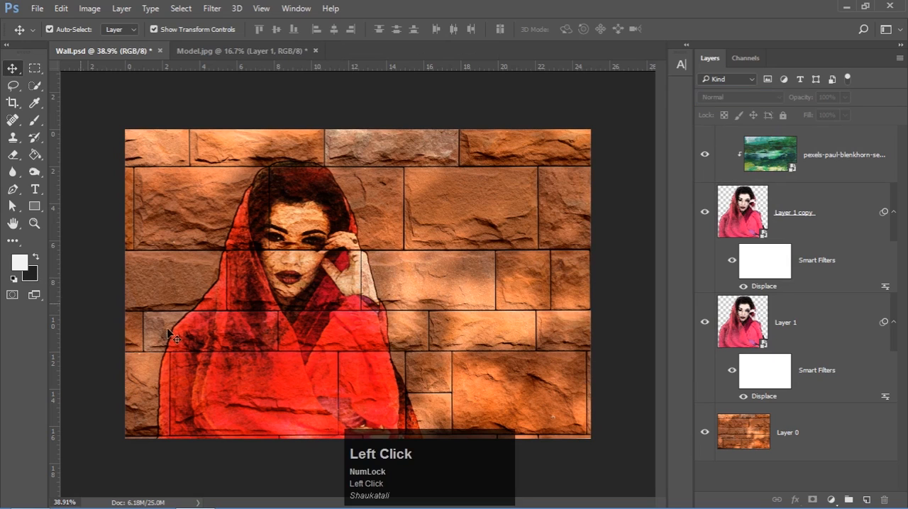
Examine the woman's face up close, comparing the painting with and without the clipped paint texture
key(alt)
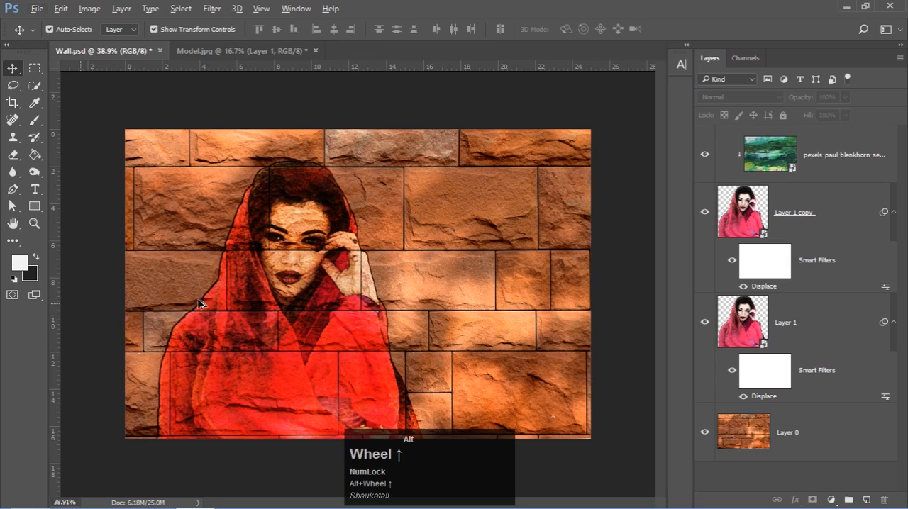
click(34, 223)
alt+click(247, 258)
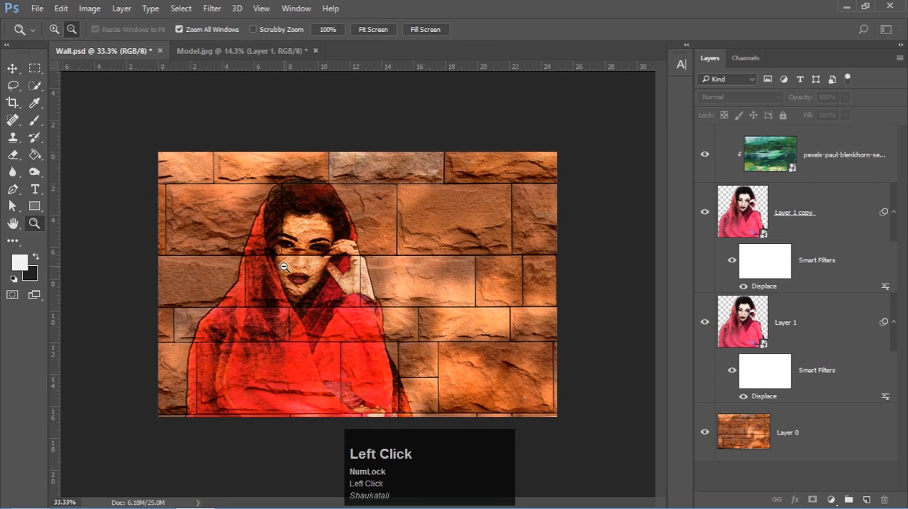
alt+click(294, 262)
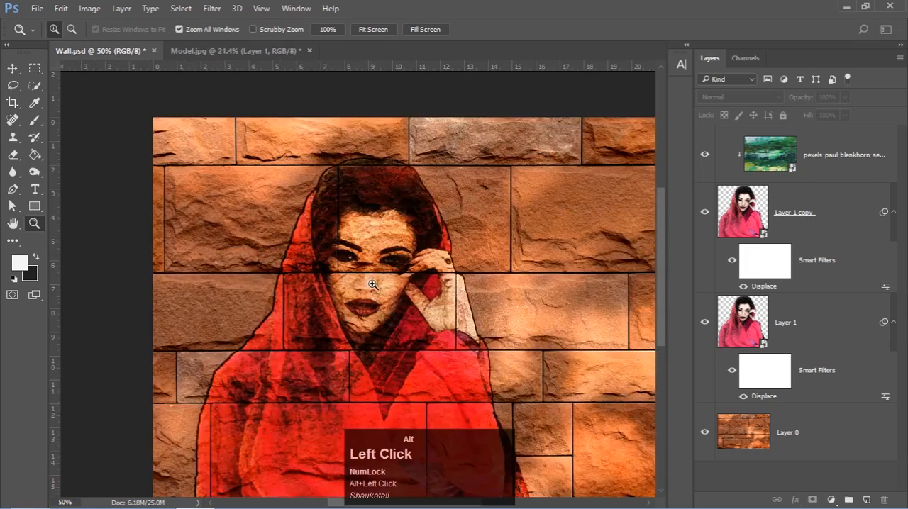
alt+click(340, 280)
alt+click(403, 303)
key(alt)
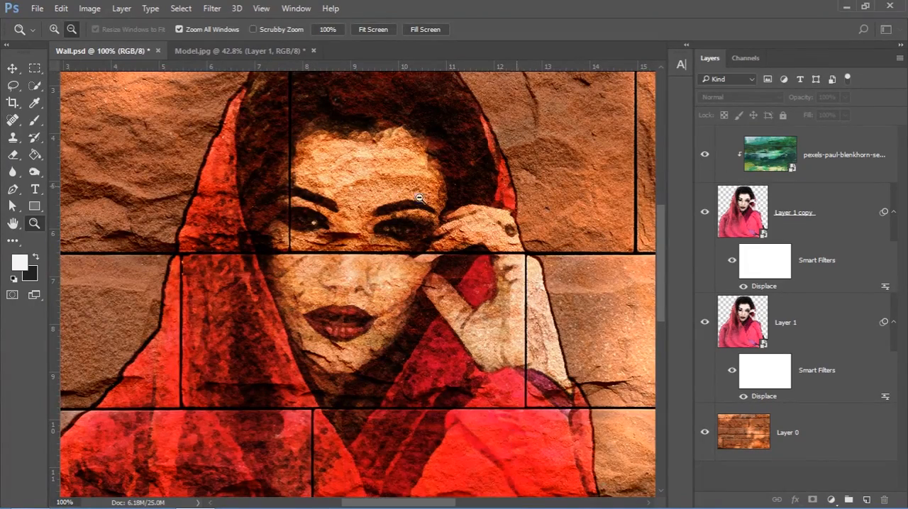
click(705, 156)
click(705, 157)
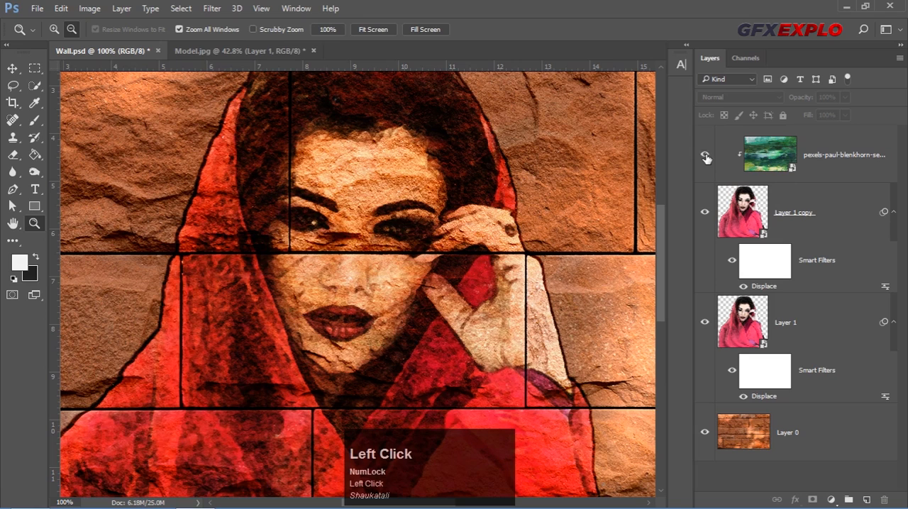
click(705, 157)
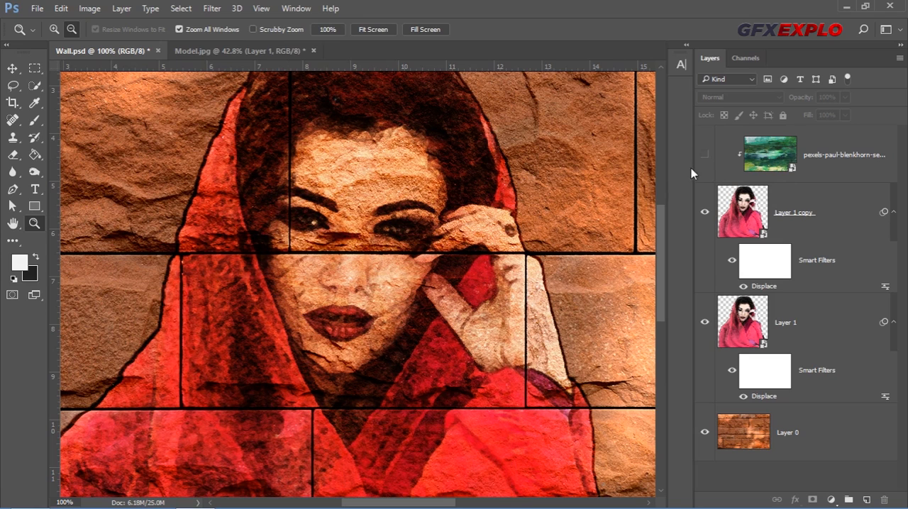
click(704, 156)
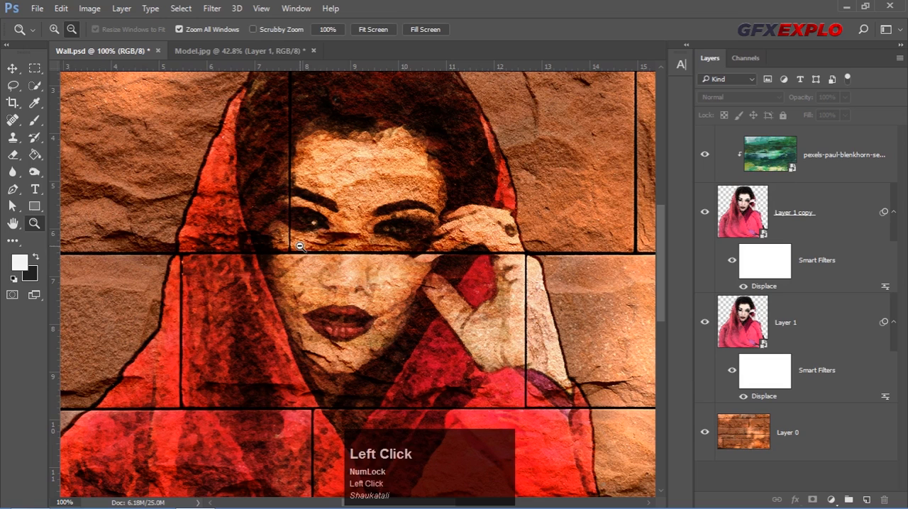
Review the woman's figure against the bricks, ending with the whole wall image fitted to the window
scroll(320, 225, down, 1)
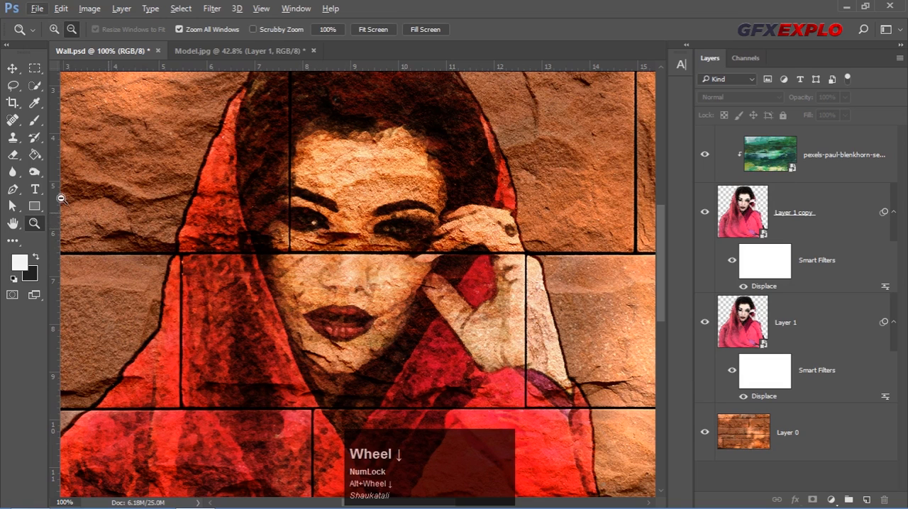
click(205, 216)
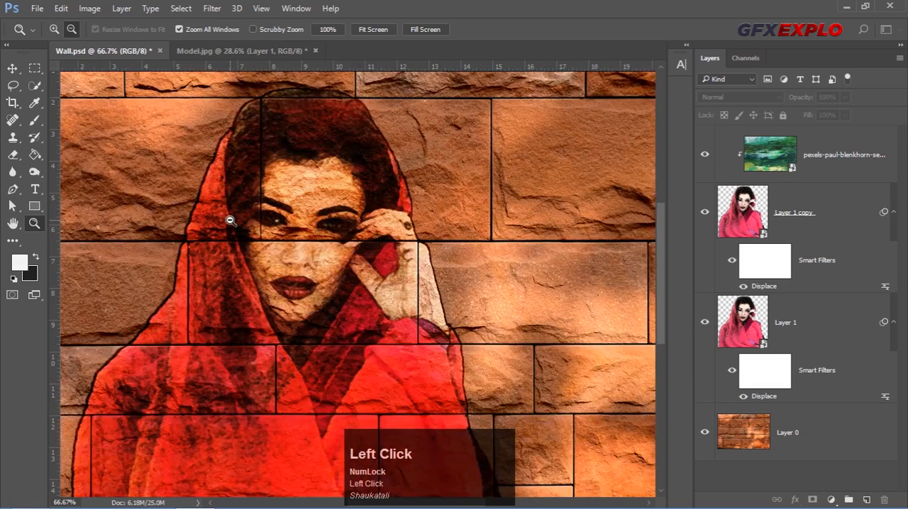
click(230, 220)
click(230, 220)
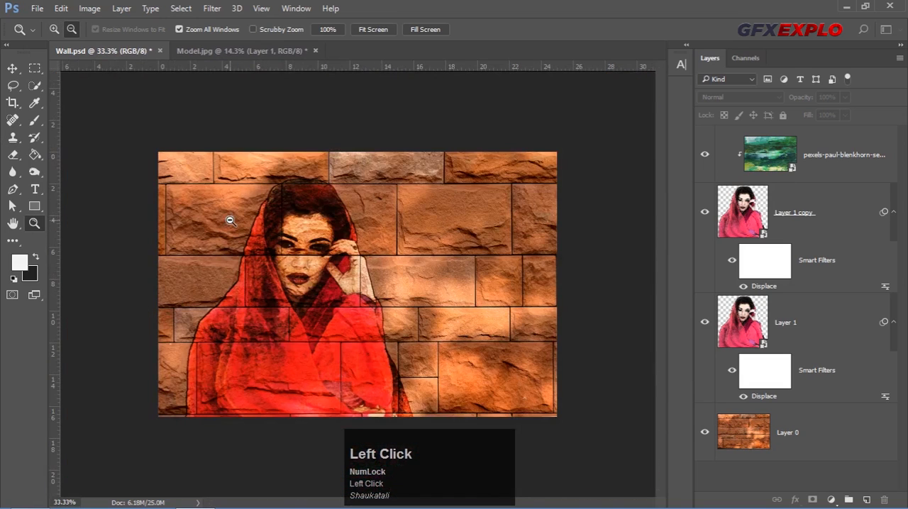
alt+click(306, 249)
drag(380, 300, 299, 246)
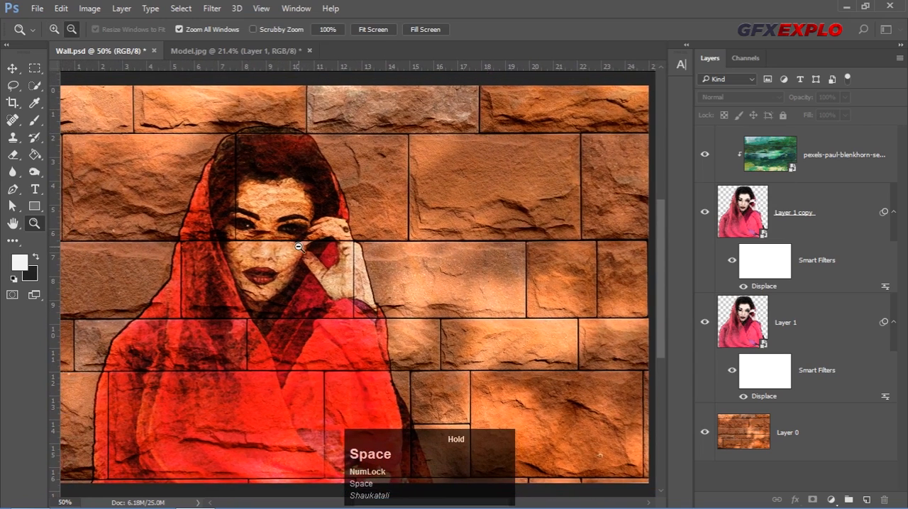
key(v)
key(ctrl+0)
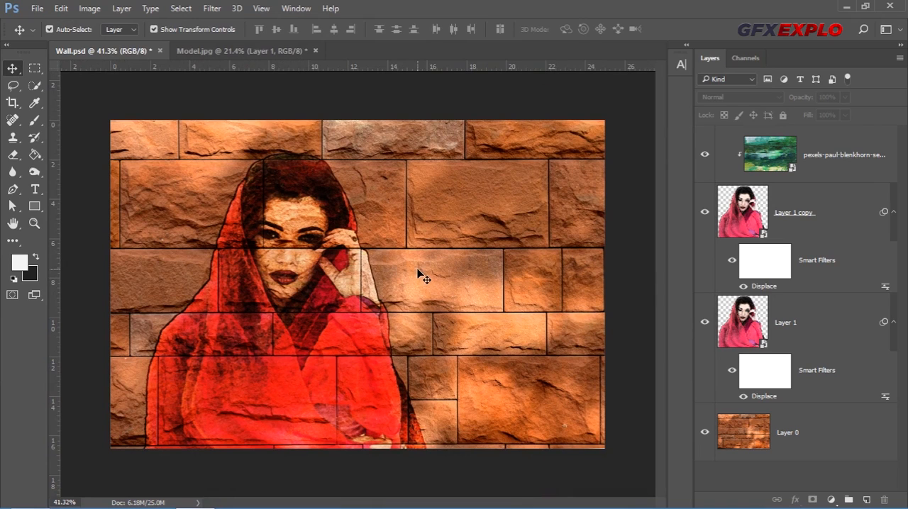
Copy the line "Photo into a Brick Wall Portrait" from the Text file in the Project Pic on Wall folder and return to Photoshop
click(32, 496)
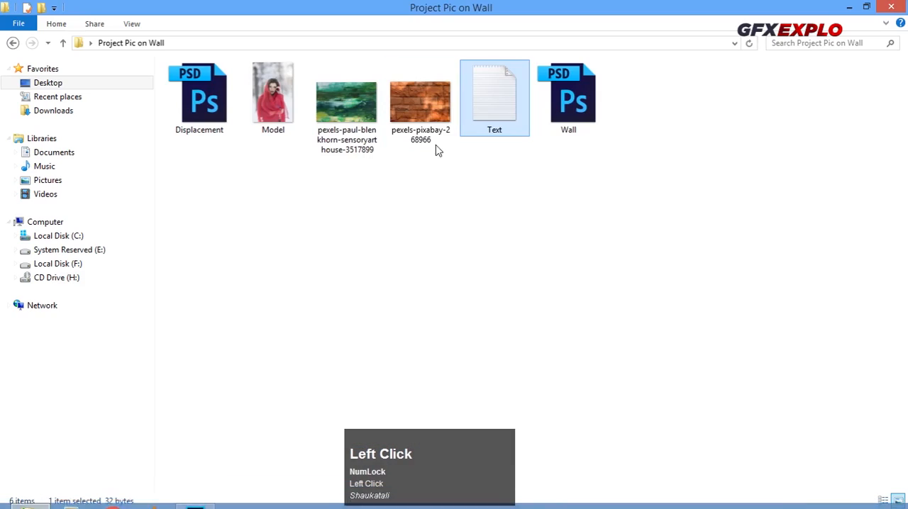
double_click(511, 112)
drag(356, 111, 161, 122)
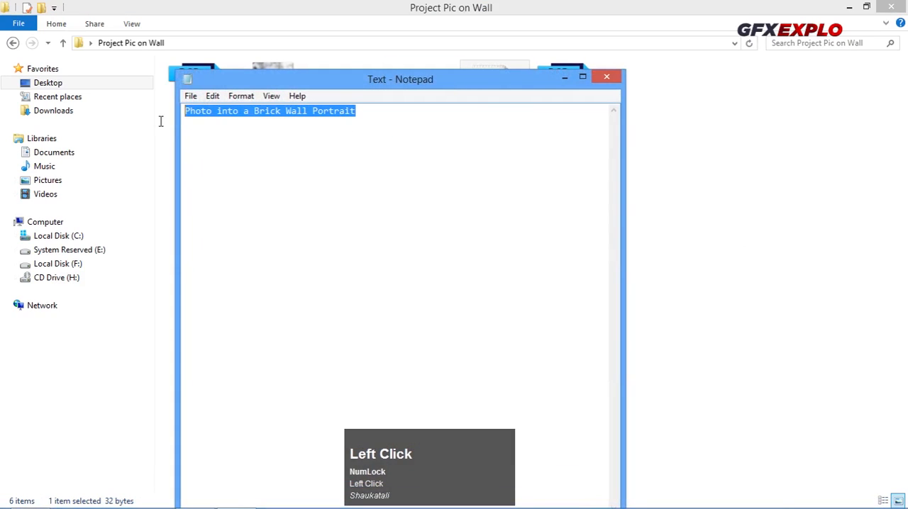
right_click(271, 111)
click(299, 154)
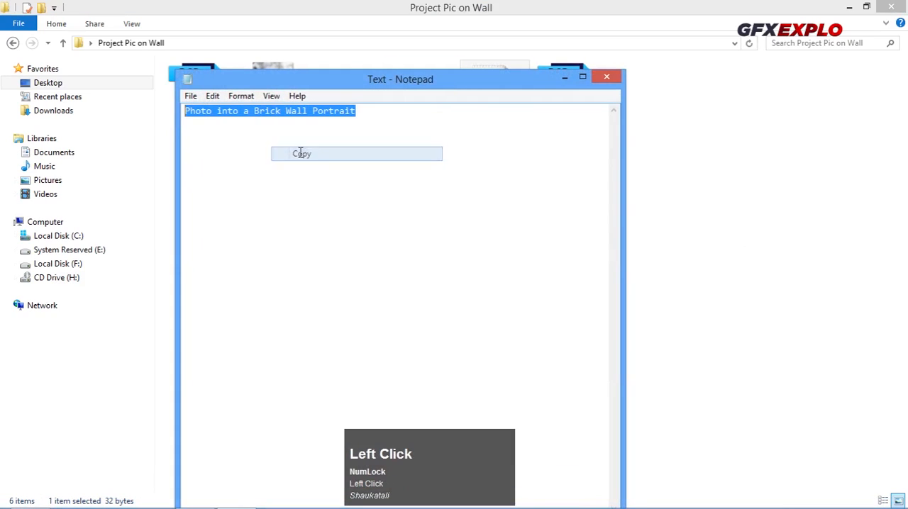
click(606, 77)
click(849, 7)
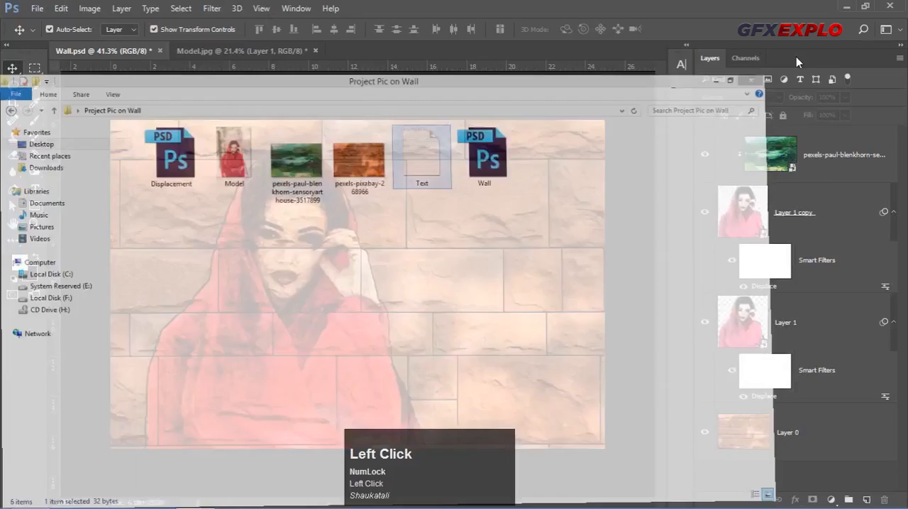
Paste the copied title as a new text layer above the clipped paint texture, starting on the bricks beside the woman's face
click(813, 160)
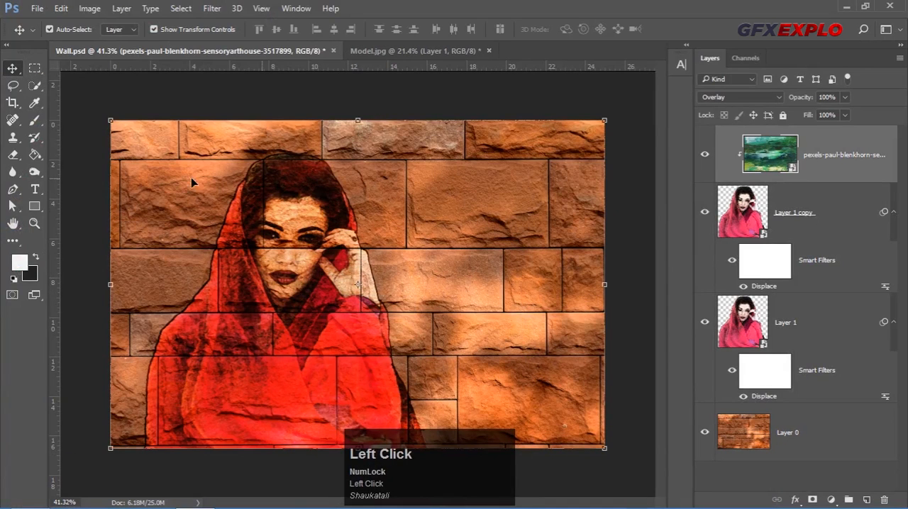
click(33, 189)
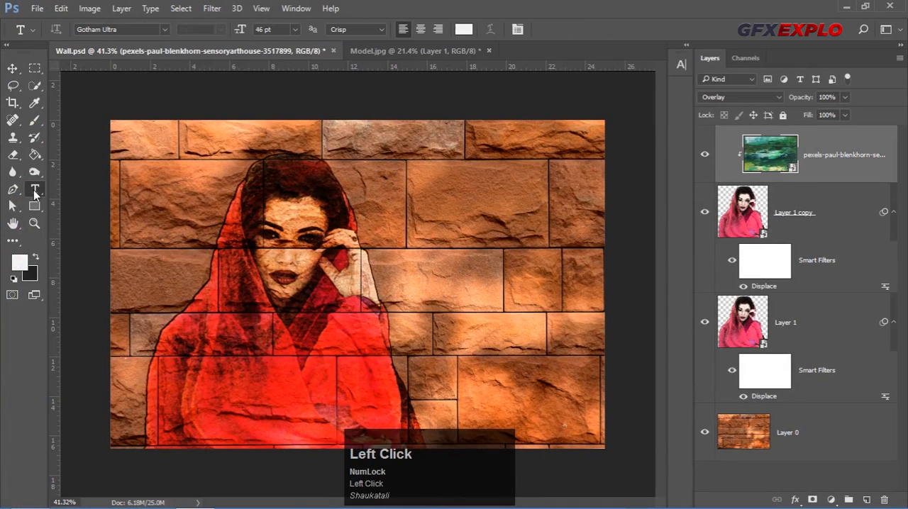
click(378, 224)
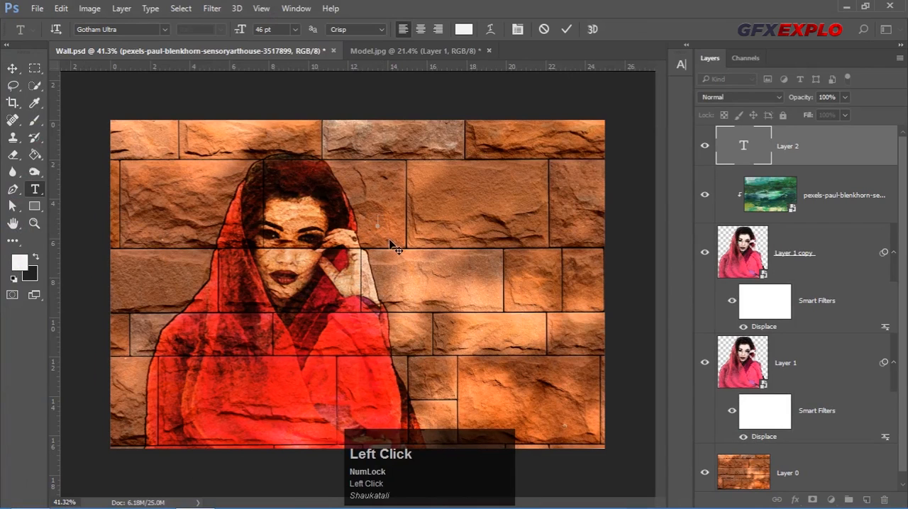
key(ctrl+v)
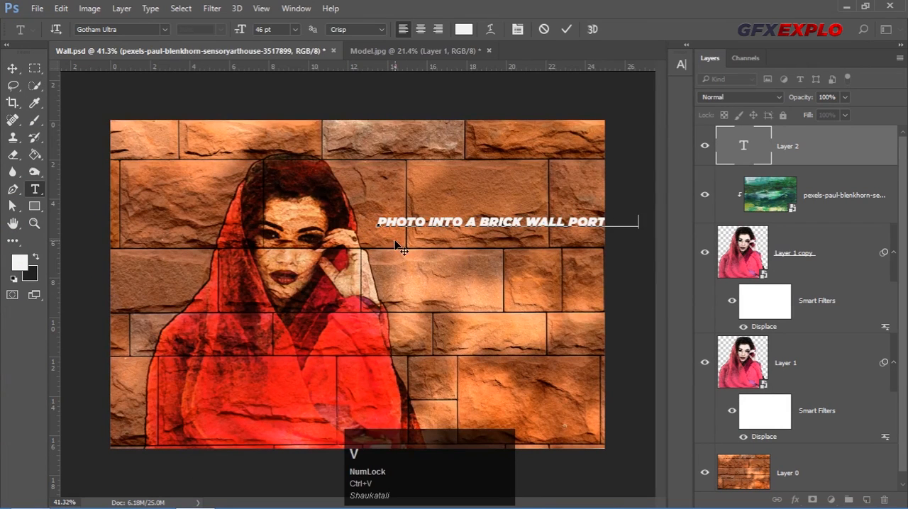
Break the title into five lines reading Photo, Into, A, Brick Wall and Portrait, without a leading space before Portrait
click(430, 221)
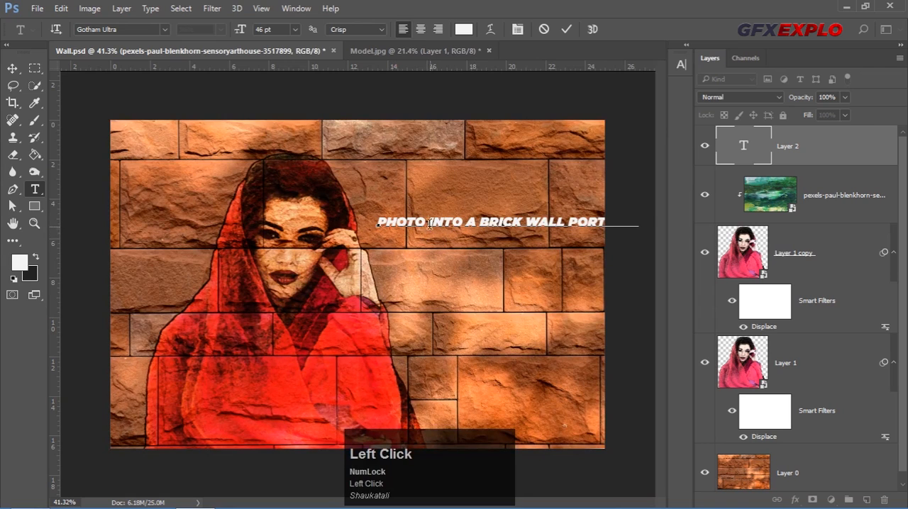
key(Return)
click(417, 231)
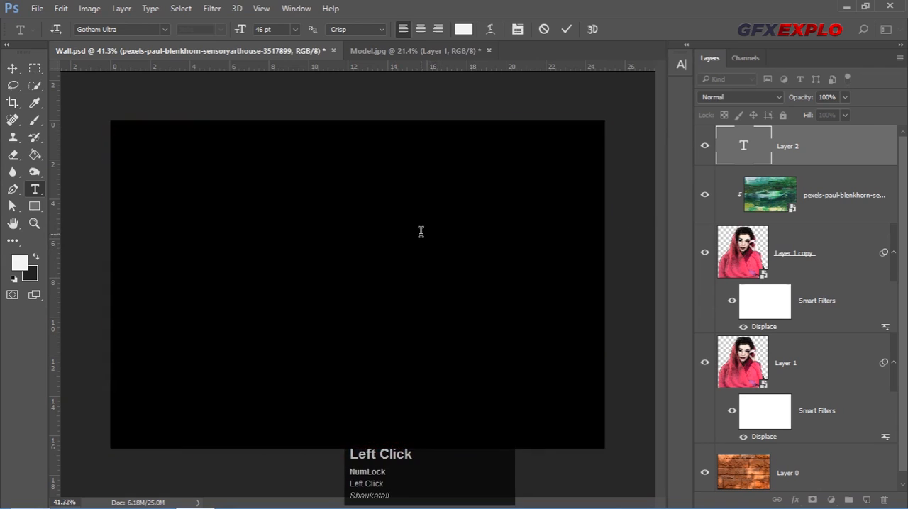
key(Return)
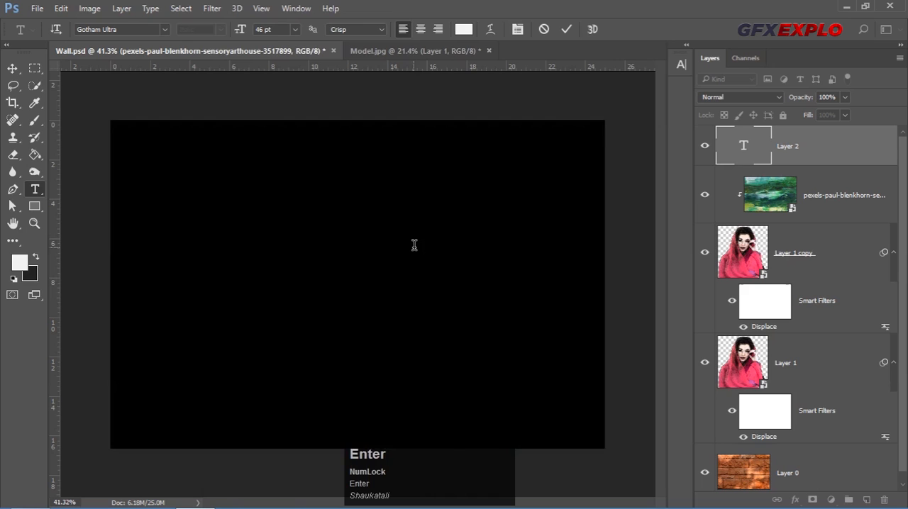
click(415, 254)
key(Return)
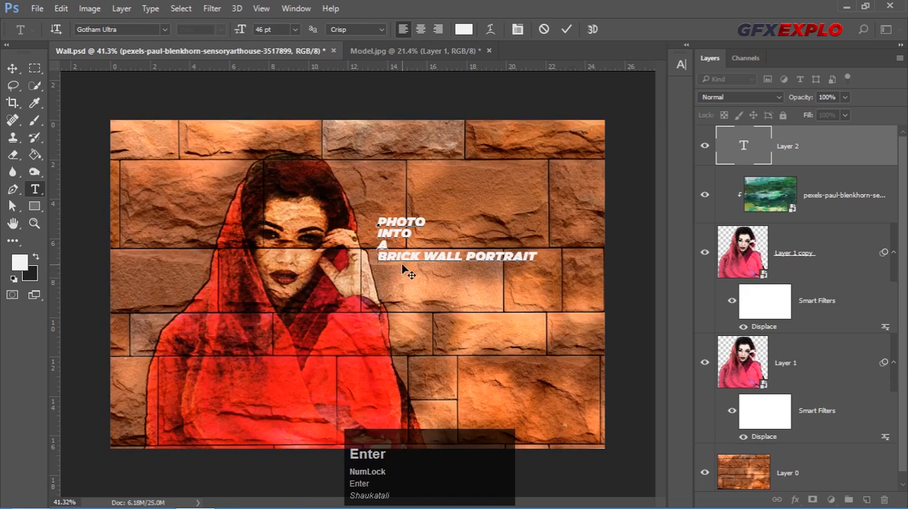
click(465, 256)
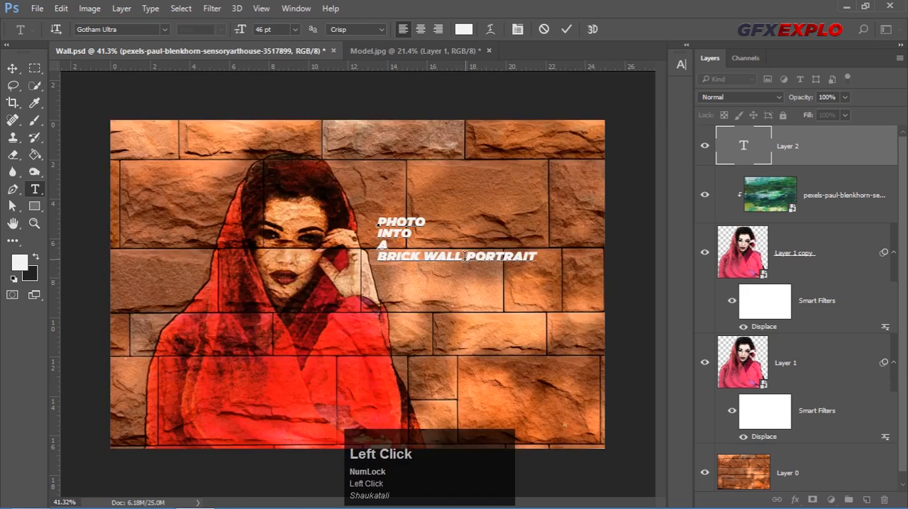
key(Return)
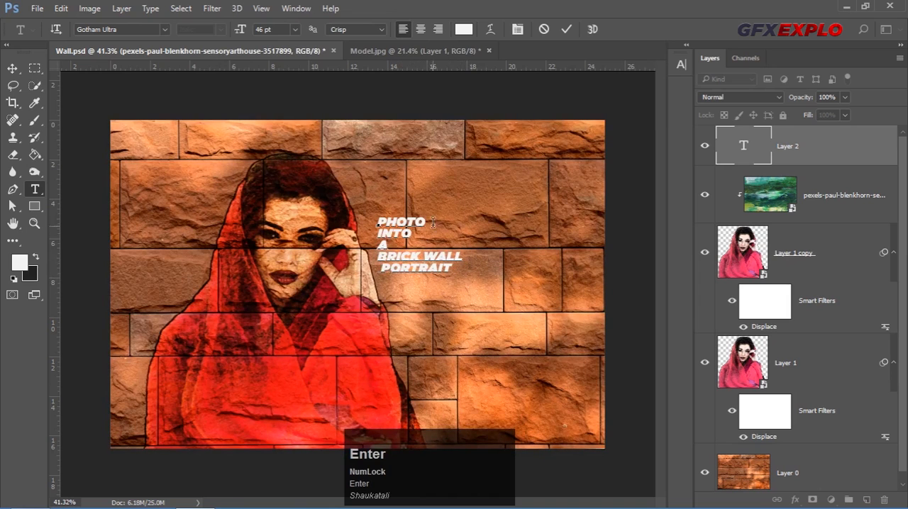
key(Delete)
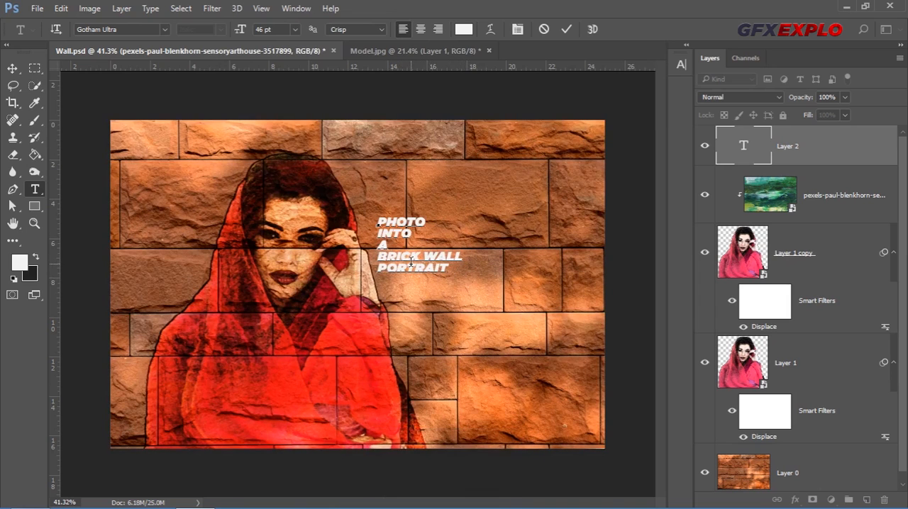
click(566, 29)
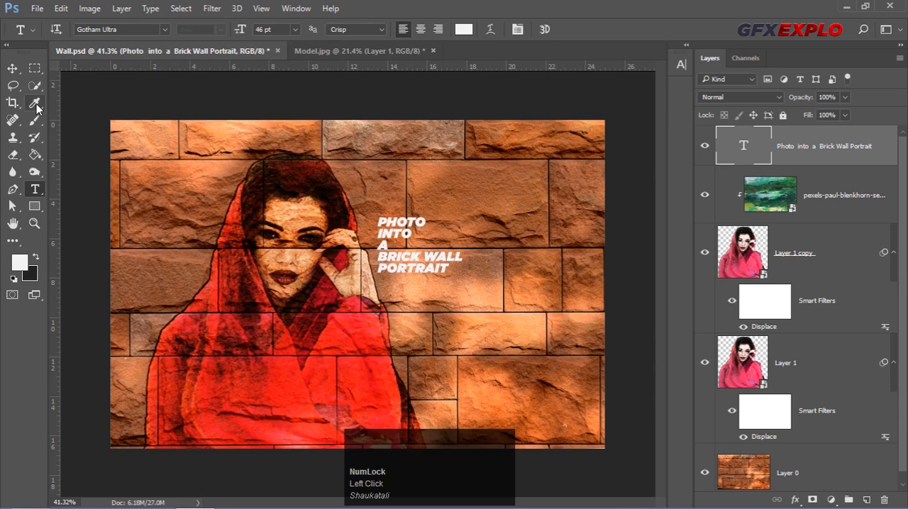
Scale the title up proportionally to about 115 pt and place it on the empty bricks beside the woman
click(12, 68)
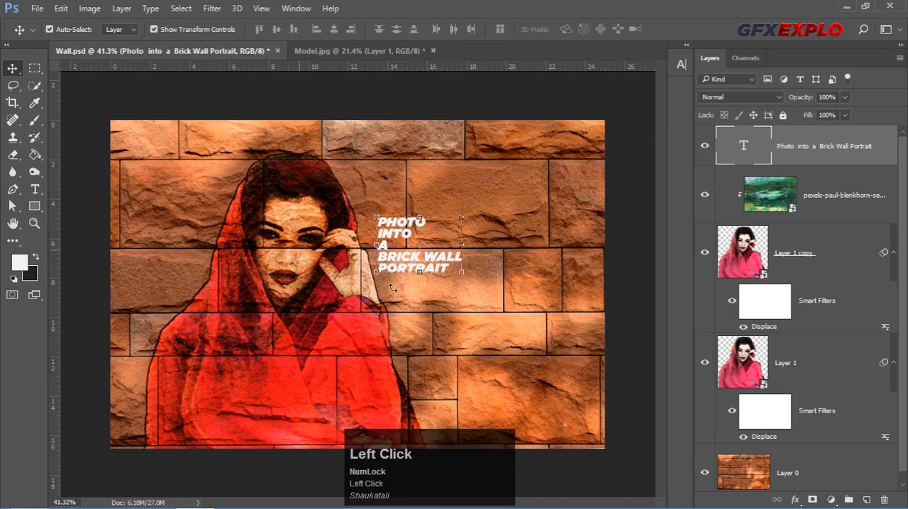
click(460, 271)
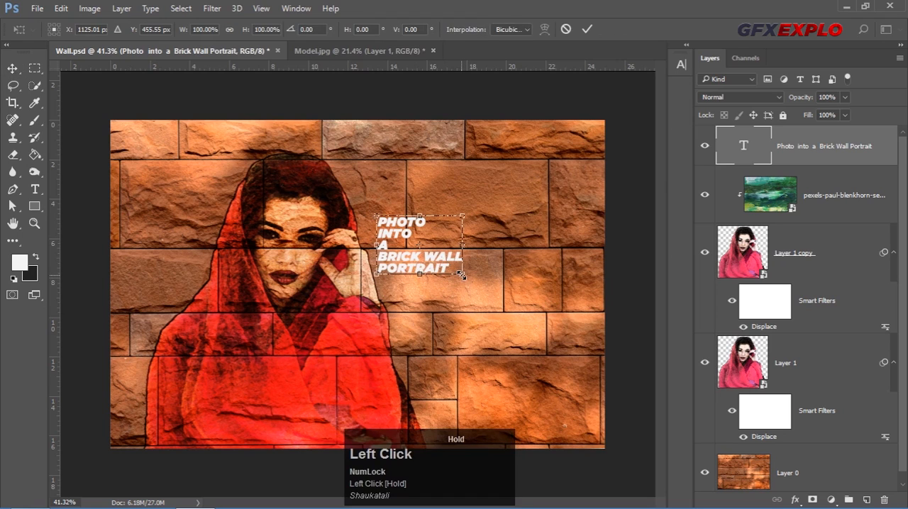
key(alt)
key(shift)
drag(461, 276, 524, 333)
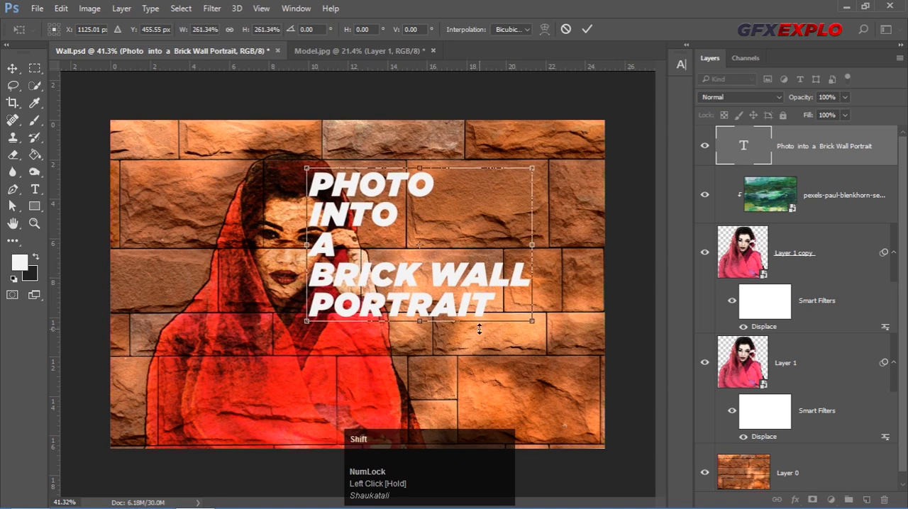
click(587, 29)
drag(375, 282, 454, 282)
drag(601, 315, 597, 311)
click(587, 29)
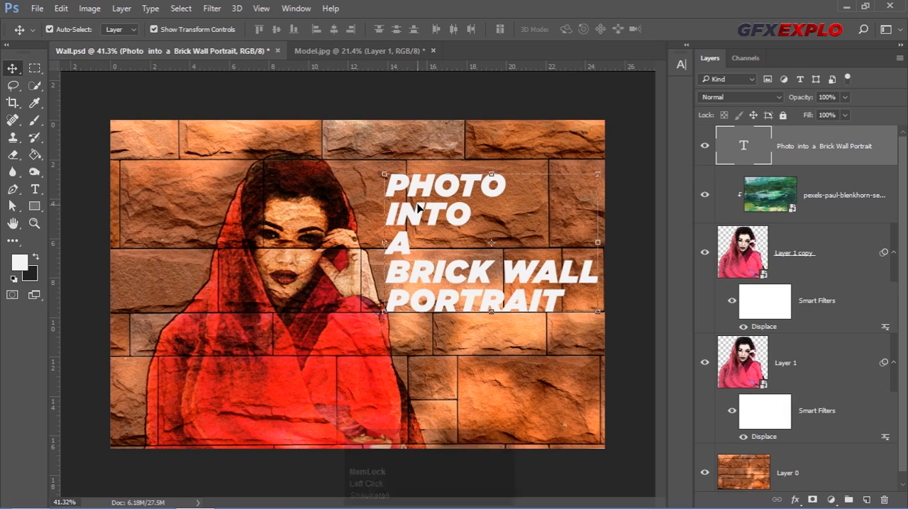
Indent the Photo, Into, A and Portrait lines with leading spaces so they sit centred on the Brick Wall line
click(35, 190)
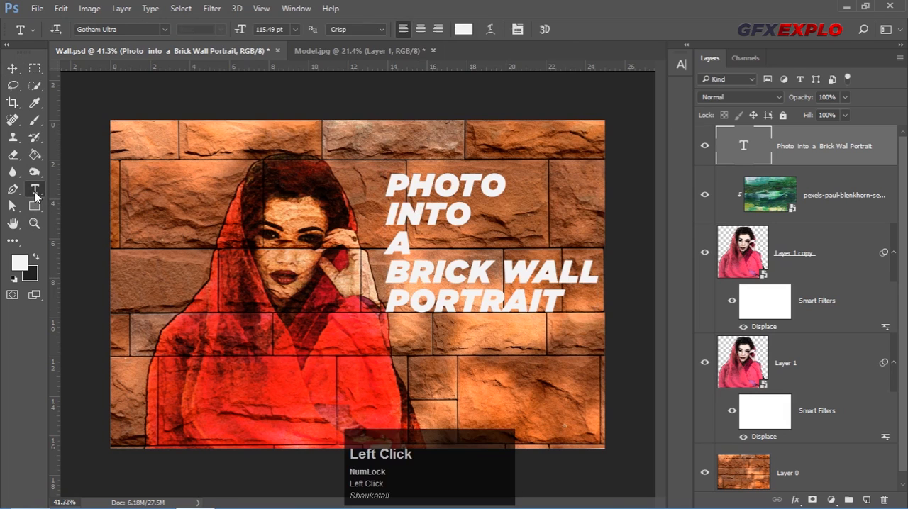
click(388, 191)
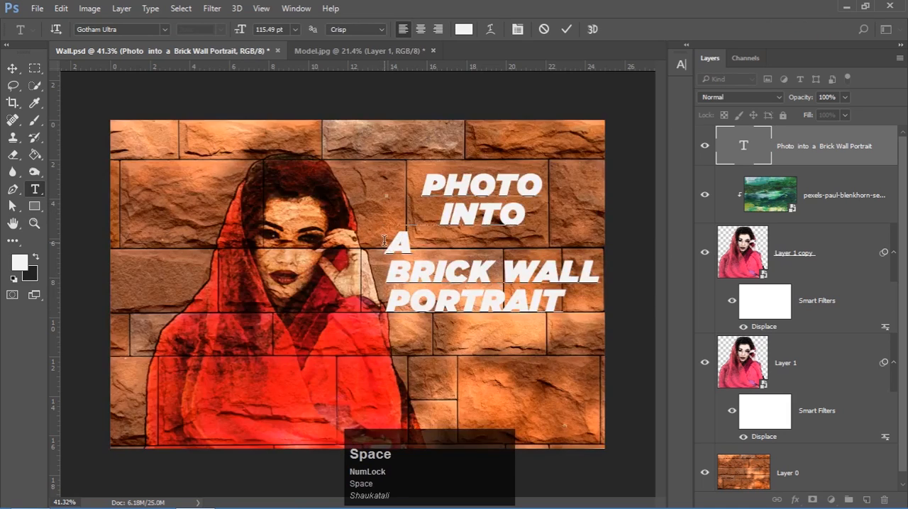
click(384, 253)
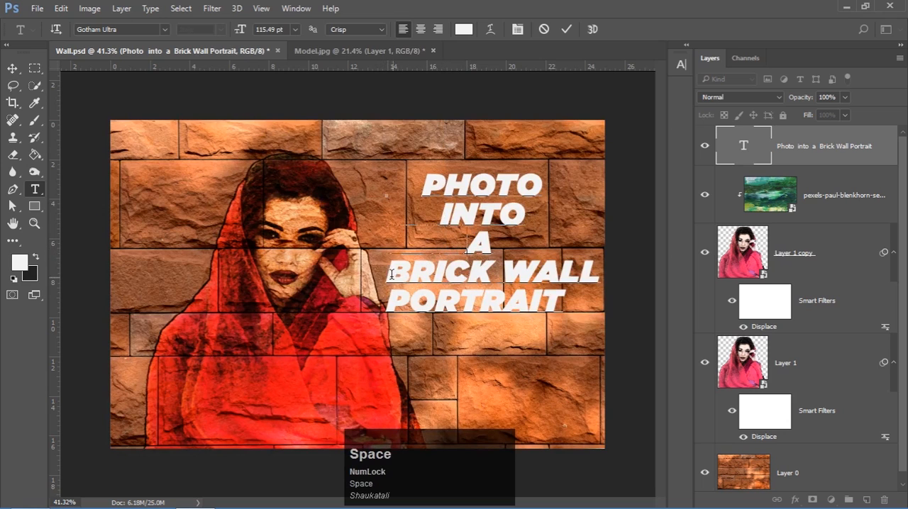
click(394, 302)
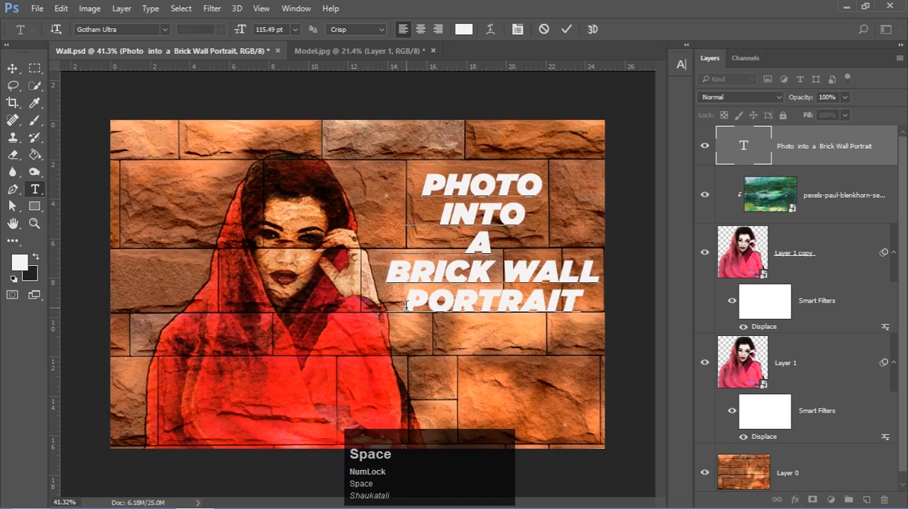
key(BackSpace)
key(BackSpace)
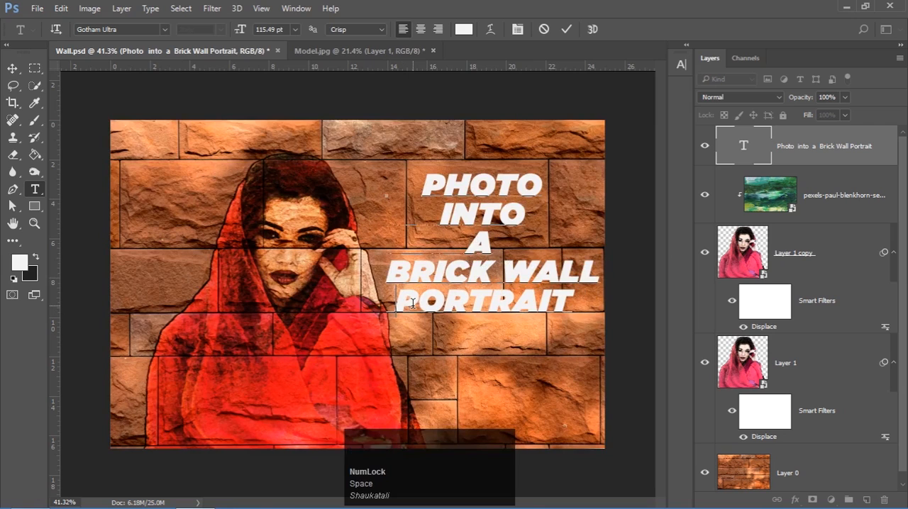
click(566, 29)
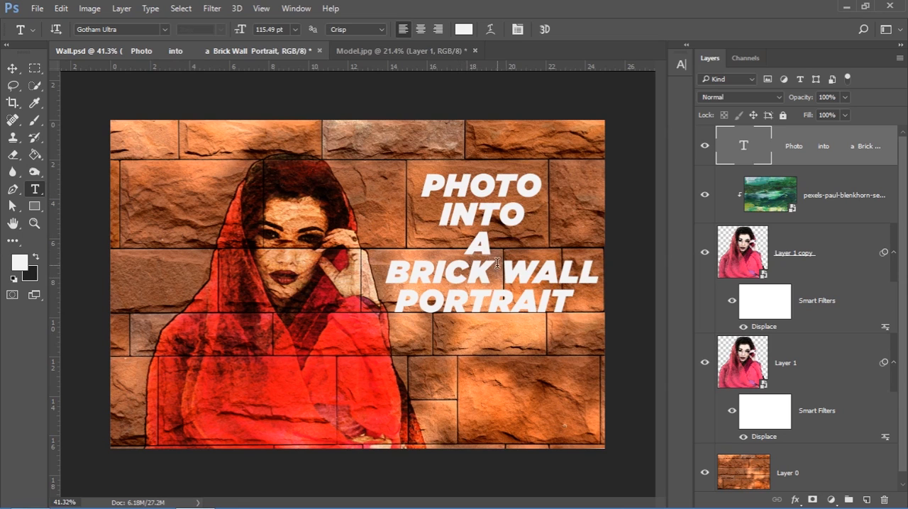
Copy the cut-out woman layer from Model.jpg into Wall.psd over the title and clip it to the text layer
click(406, 50)
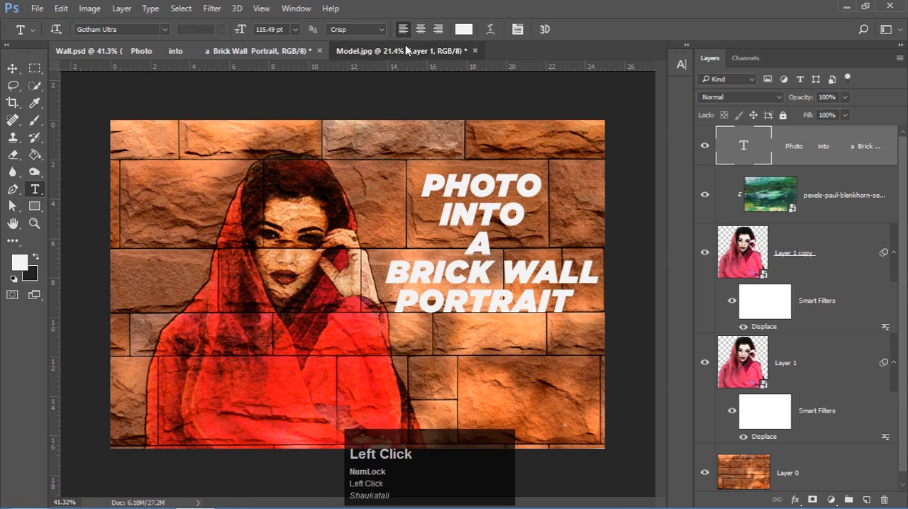
click(11, 68)
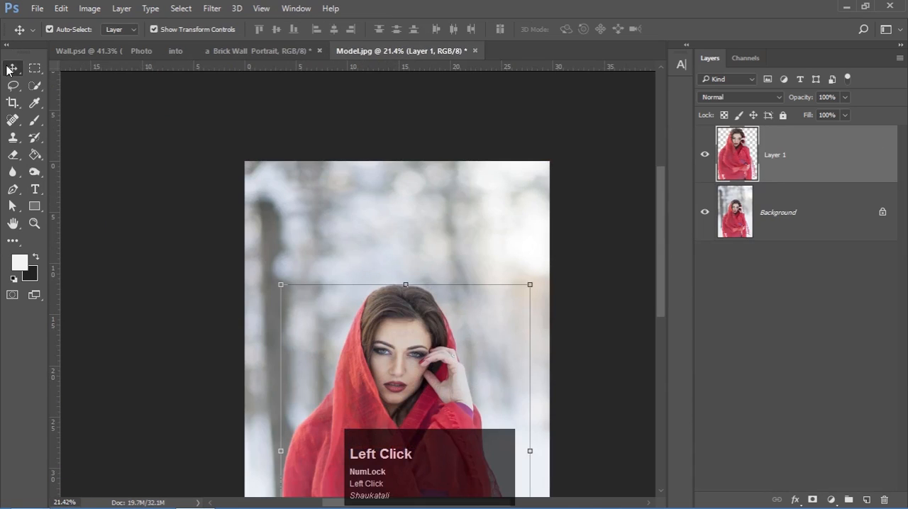
drag(361, 412, 514, 211)
drag(509, 316, 489, 194)
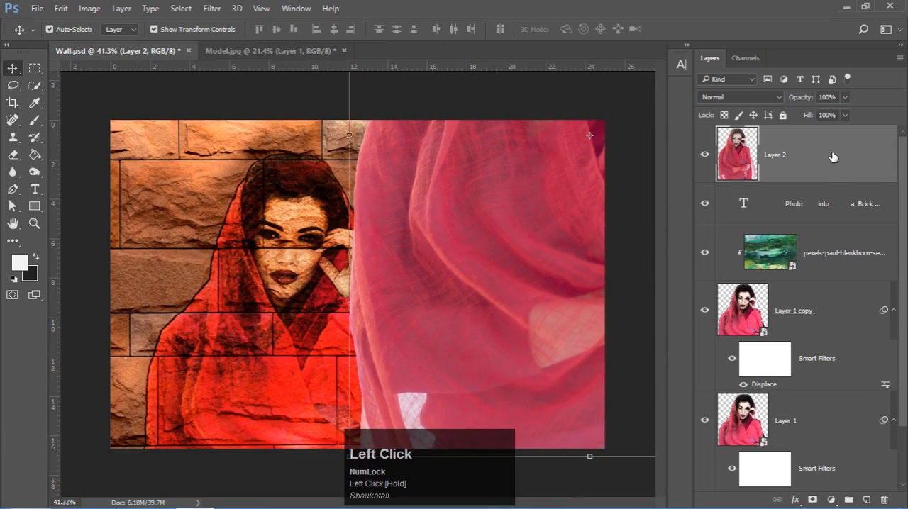
right_click(809, 155)
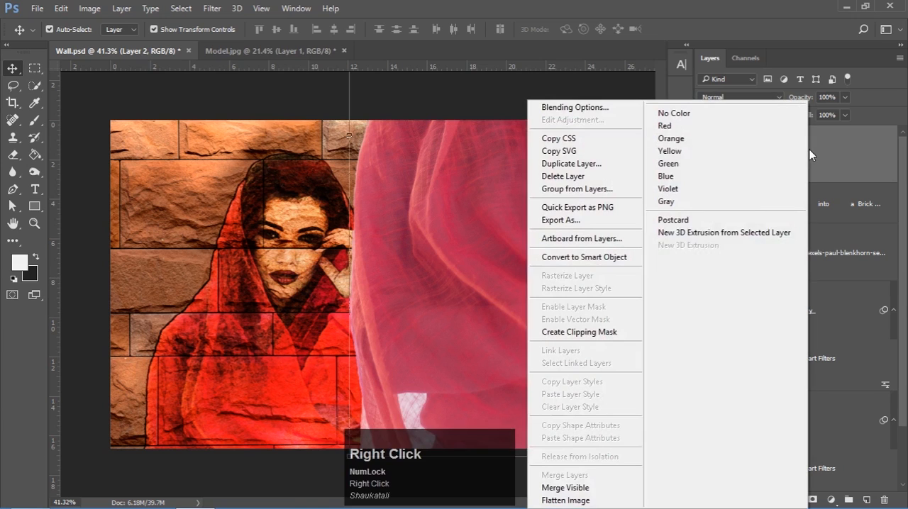
click(596, 331)
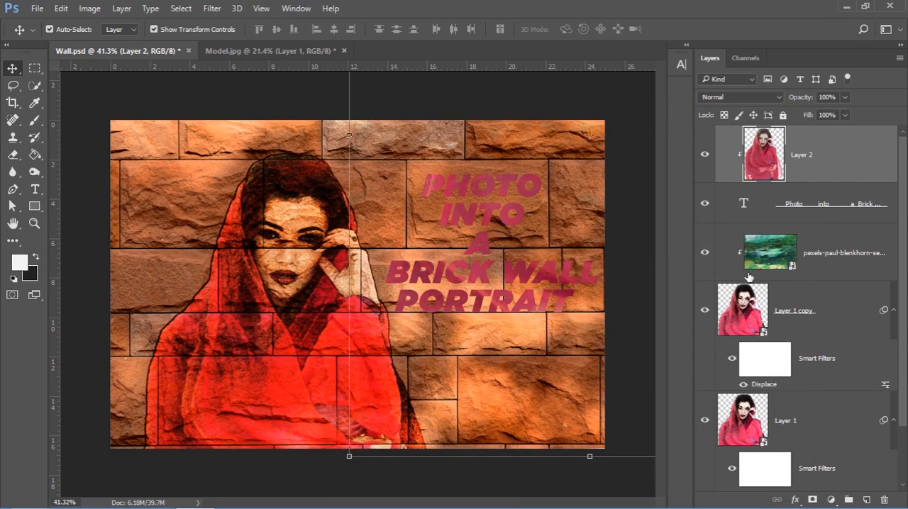
Duplicate the Overlay paint texture to the top of the layer stack and clip it to the title text
click(767, 259)
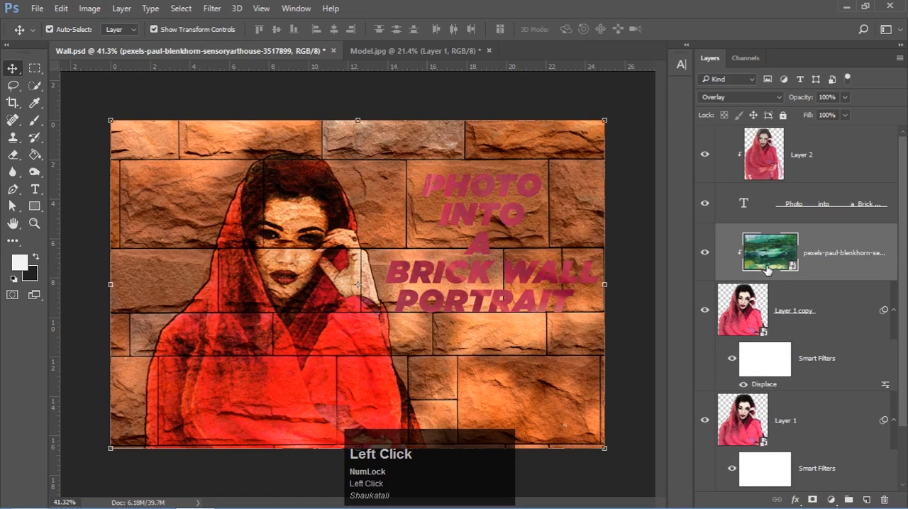
drag(768, 266, 770, 140)
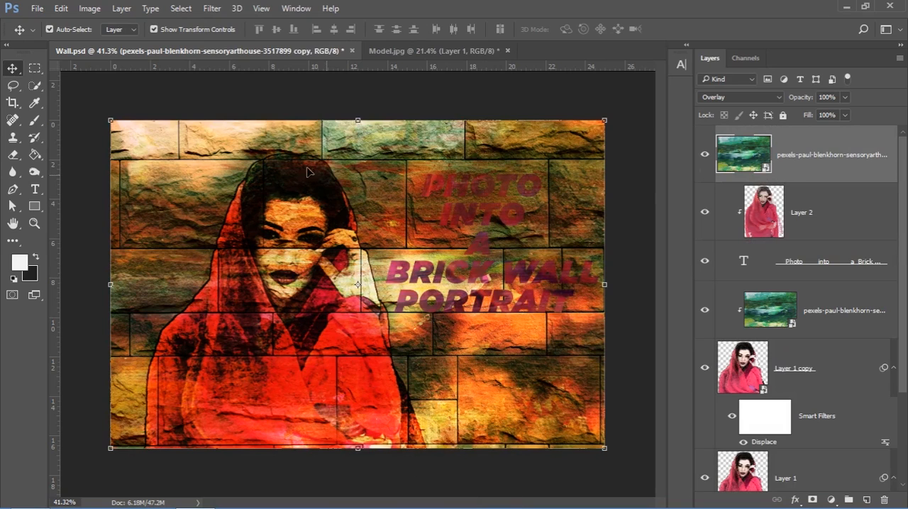
right_click(834, 142)
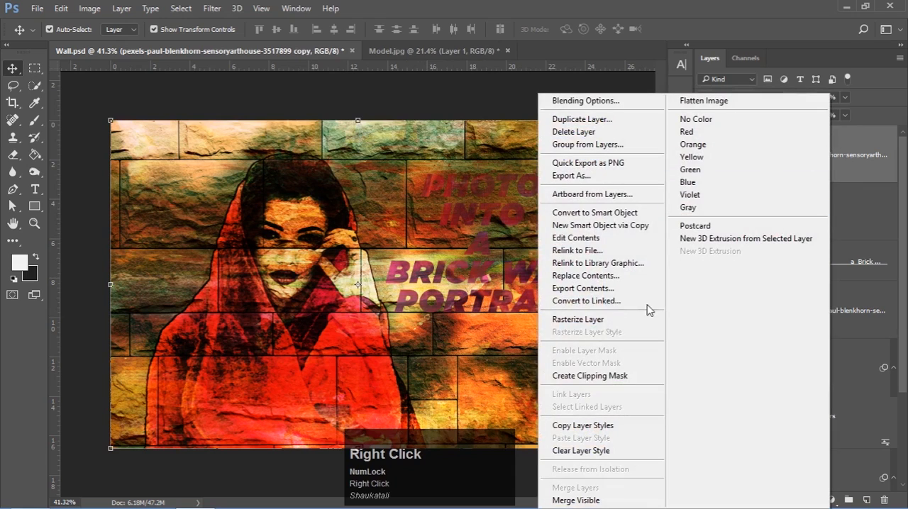
click(604, 375)
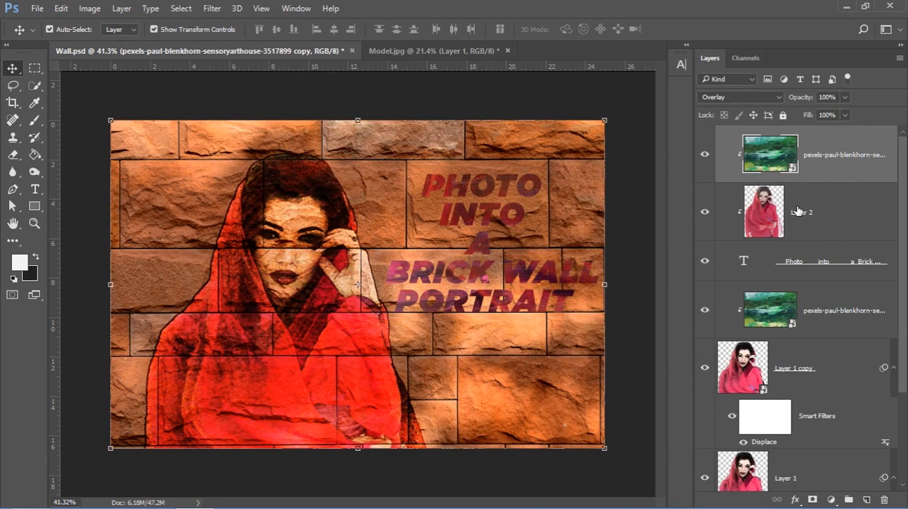
Convert the title text and its two clipped layers into one smart object and set its blend mode to Overlay
click(798, 211)
shift+click(810, 267)
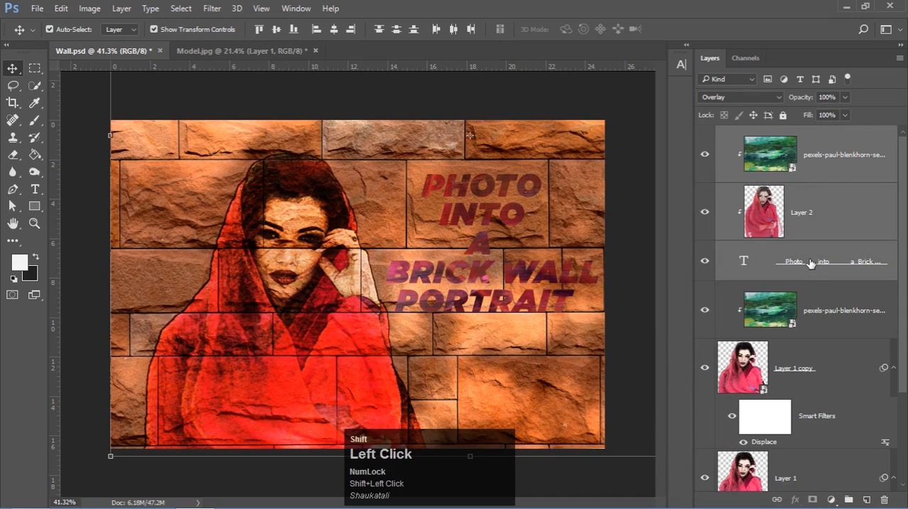
right_click(815, 252)
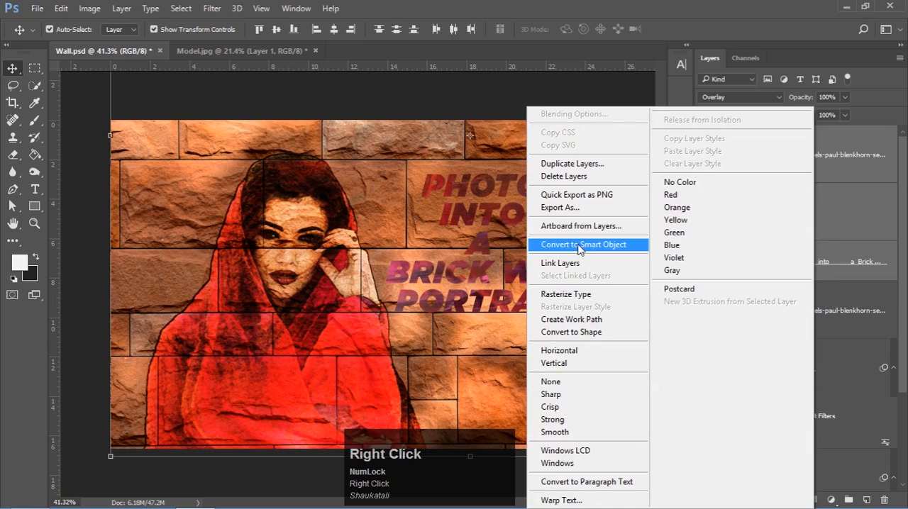
click(580, 244)
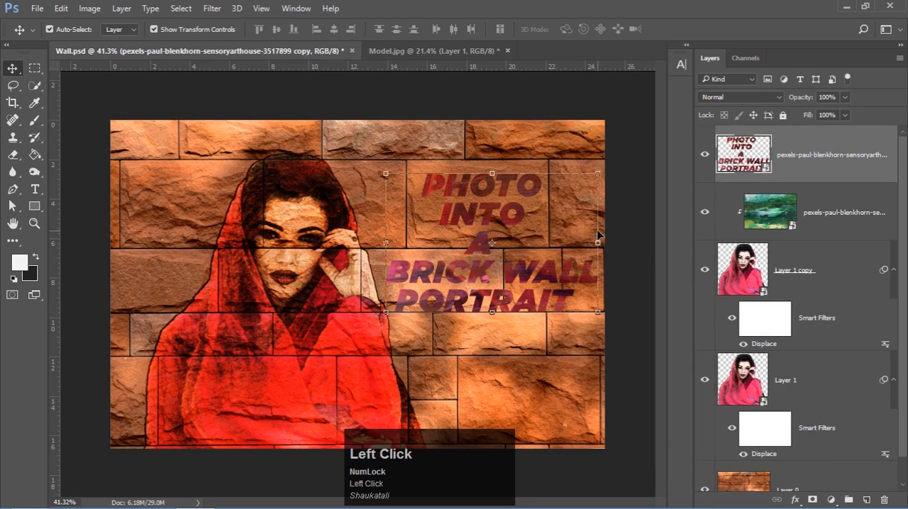
click(743, 97)
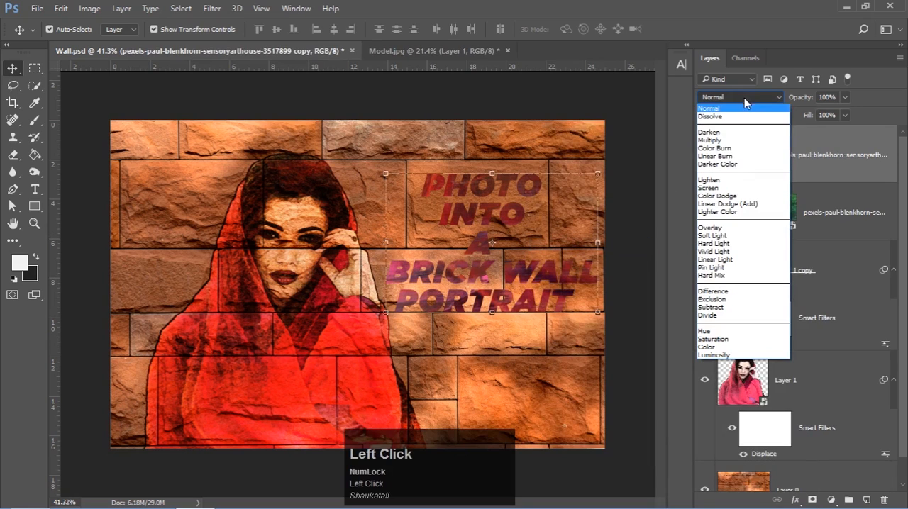
click(722, 228)
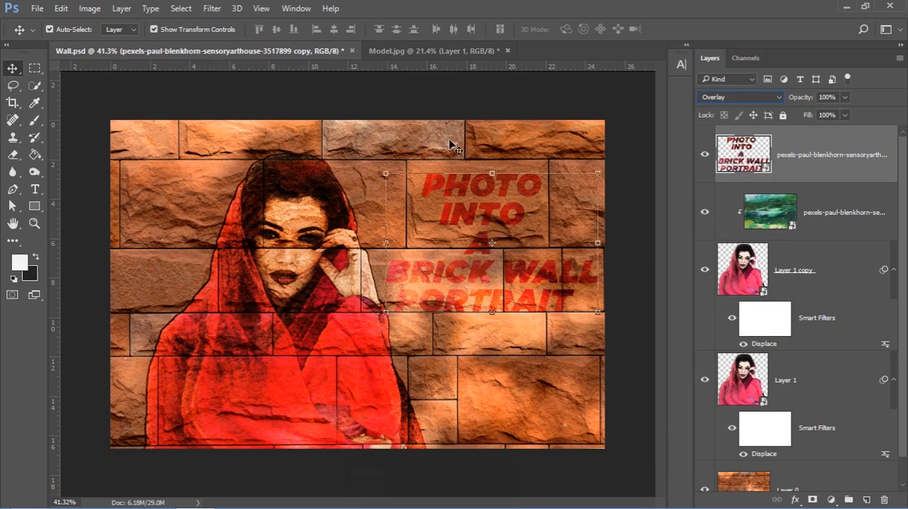
Apply the Fresco filter to the title smart object with brush size 1, brush detail 10 and texture 1
click(210, 9)
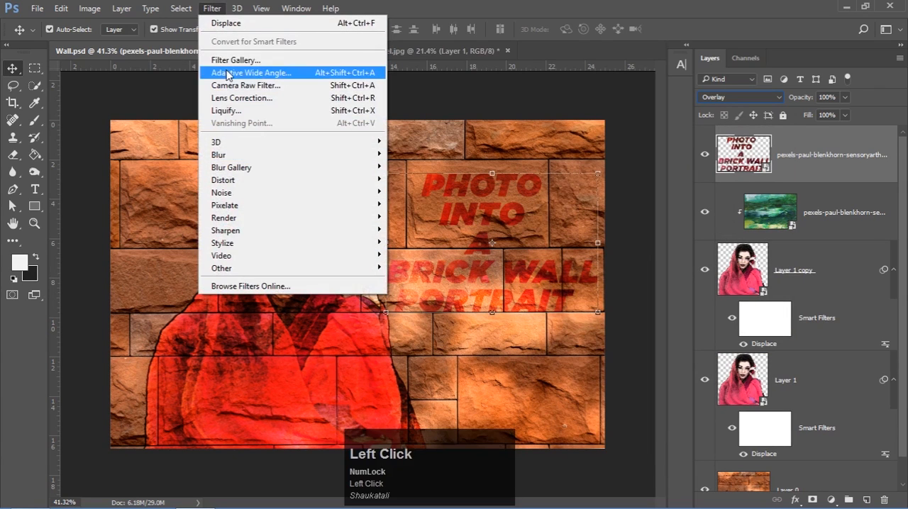
click(239, 62)
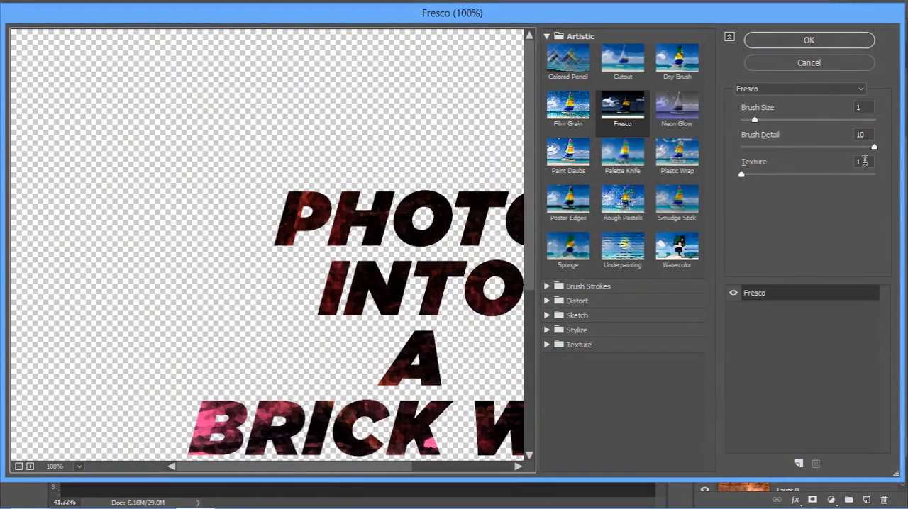
click(811, 40)
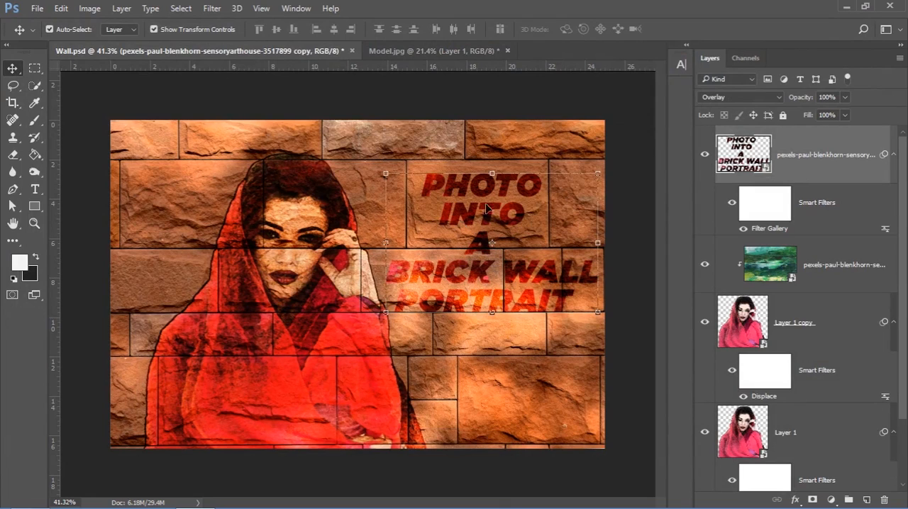
Displace the title with horizontal and vertical scale 5, Stretch To Fit and Repeat Edge Pixels, using the Displacement PSD as the map
scroll(466, 218, up, 2)
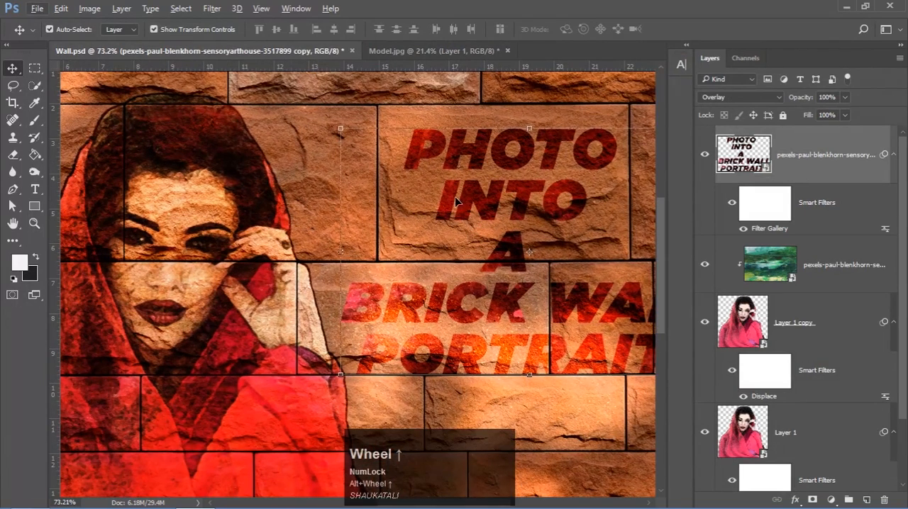
click(219, 10)
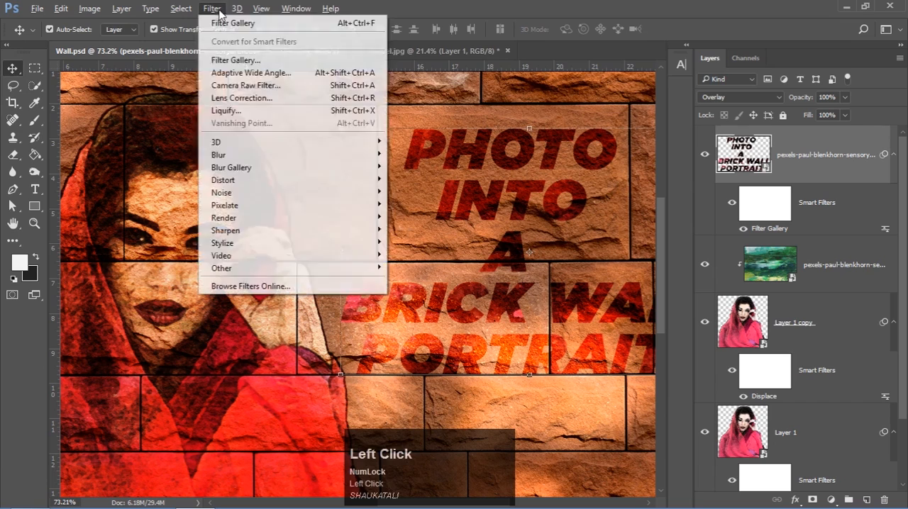
mouse_move(239, 185)
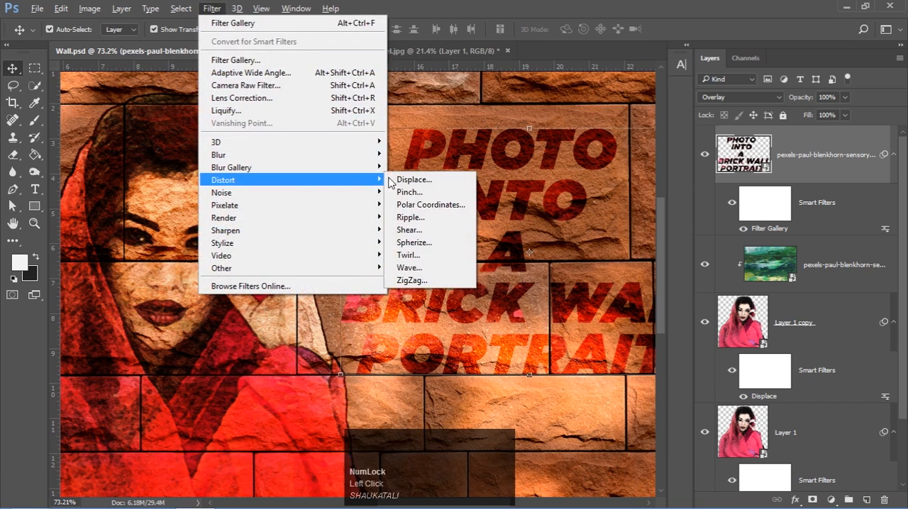
click(407, 179)
click(439, 162)
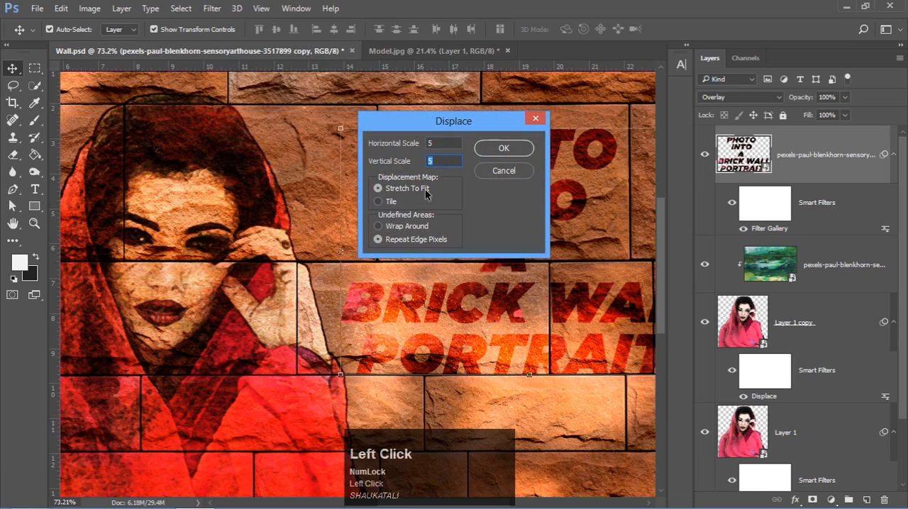
click(495, 150)
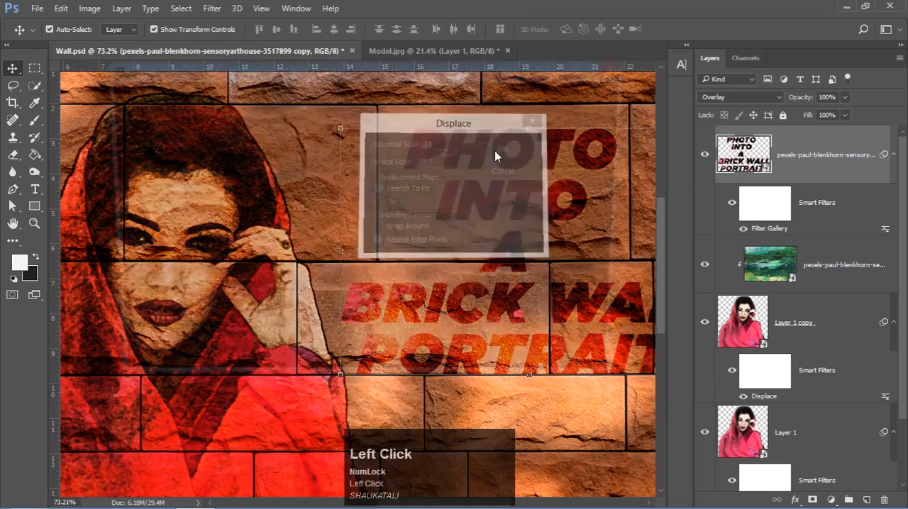
click(265, 205)
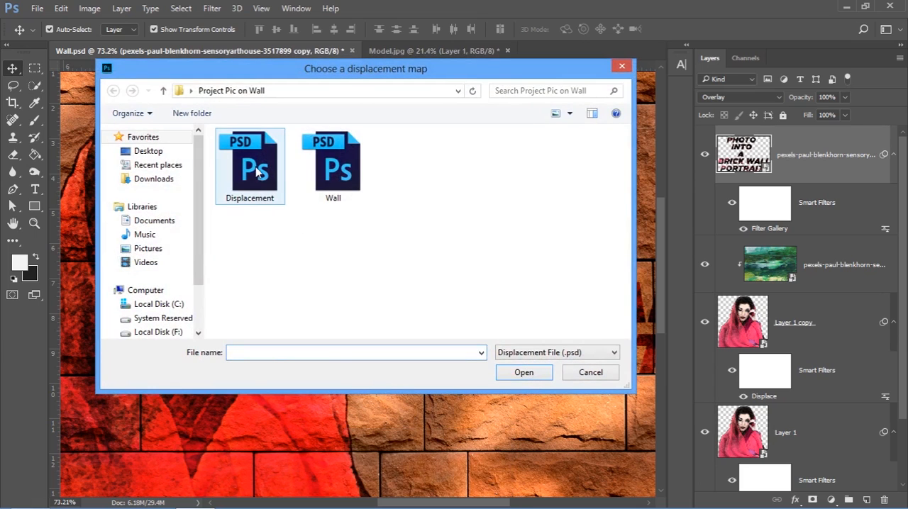
click(261, 178)
click(523, 373)
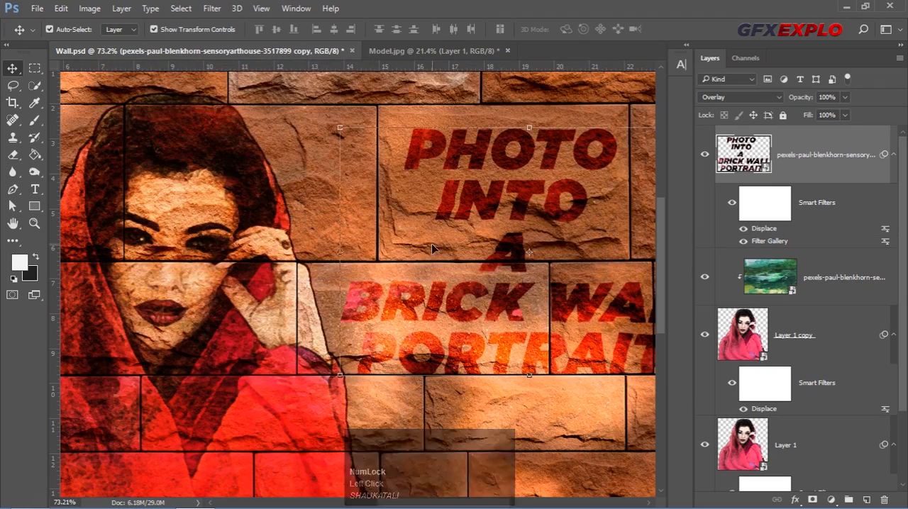
Undo and redo the Displace filter to compare the lettering with and without the distortion up close
alt+scroll(436, 239, up, 3)
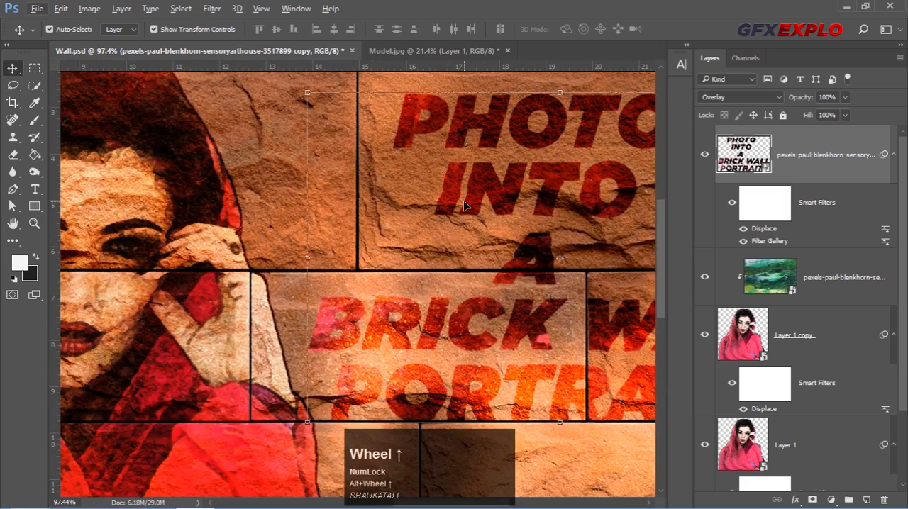
key(ctrl+z)
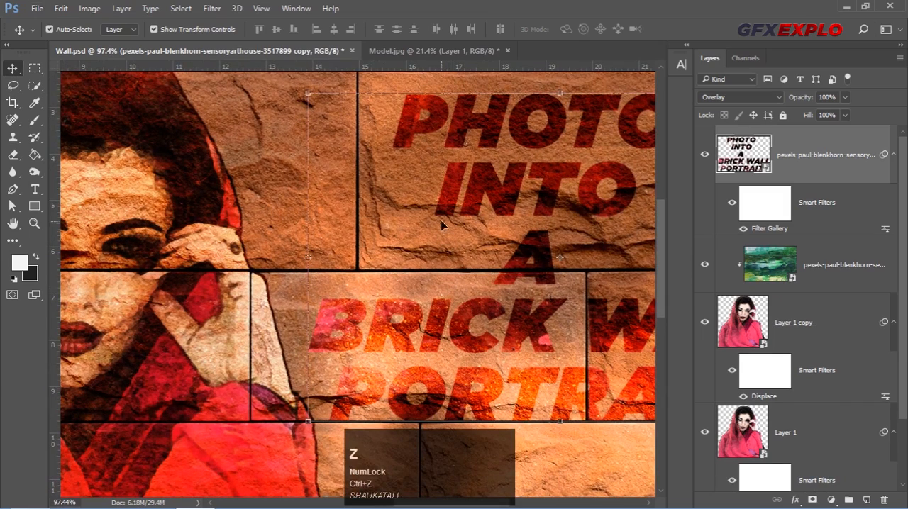
key(ctrl+z)
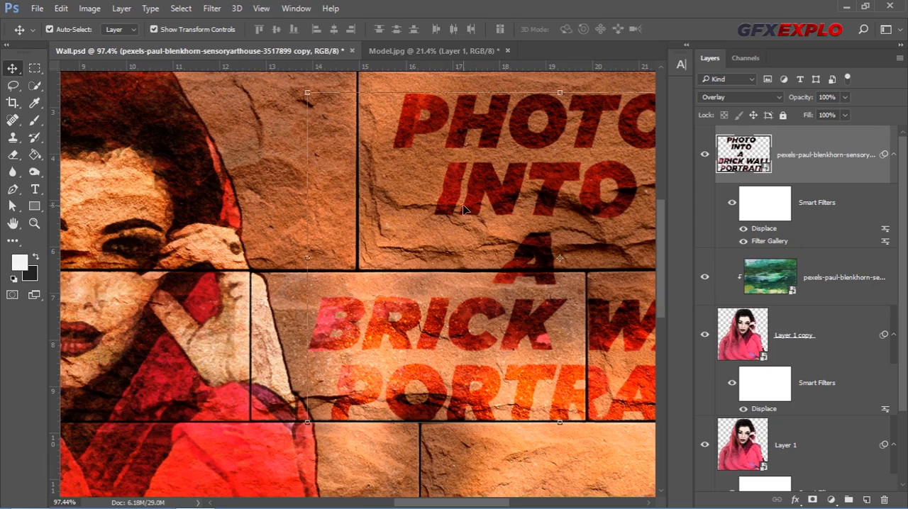
Convert the filtered title layer into a new smart object that absorbs its Displace and Filter Gallery smart filters
scroll(428, 224, down, 2)
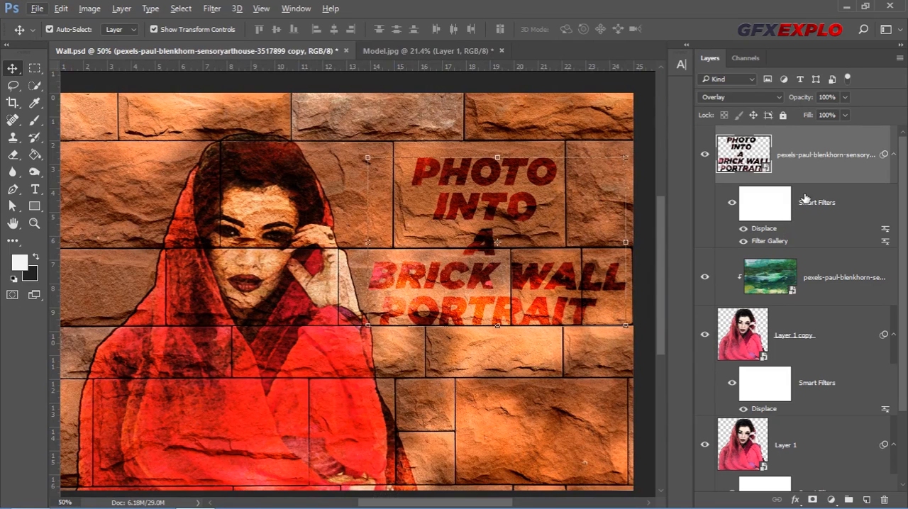
right_click(832, 142)
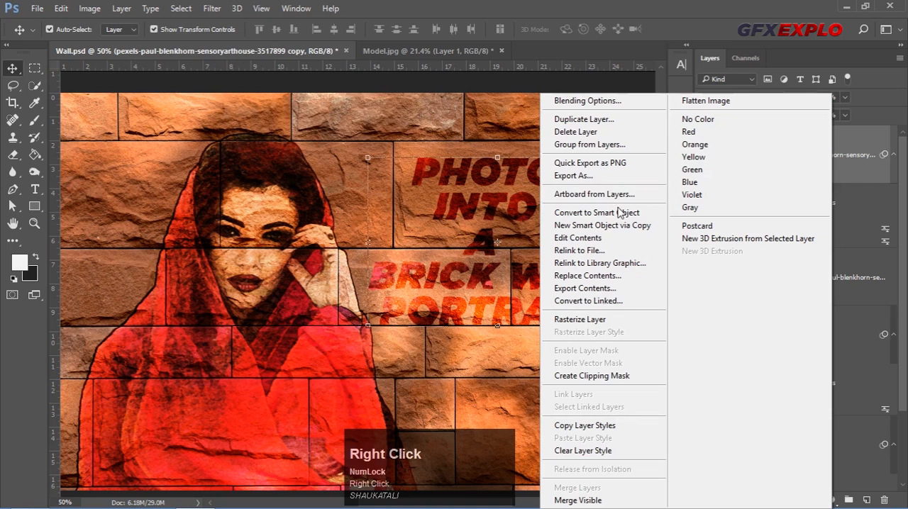
click(589, 213)
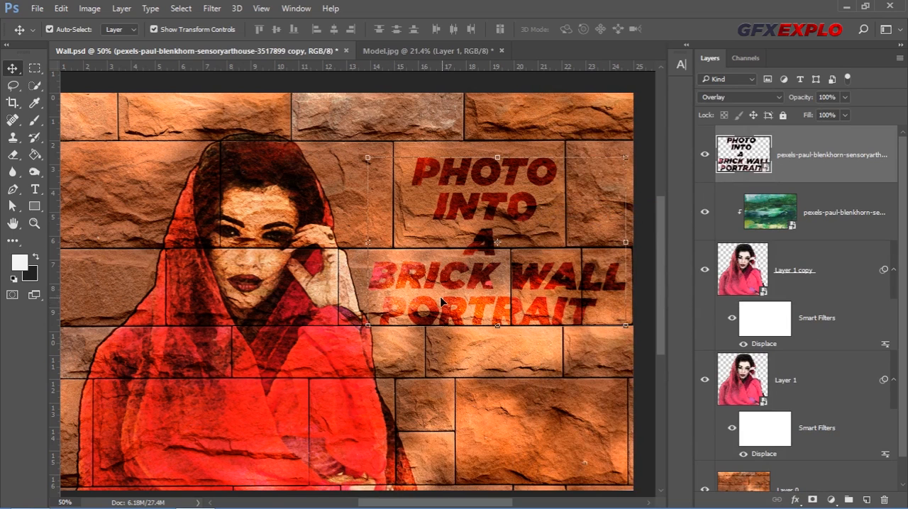
Add a Stroke layer style to the title smart object, then deselect the layer
double_click(823, 145)
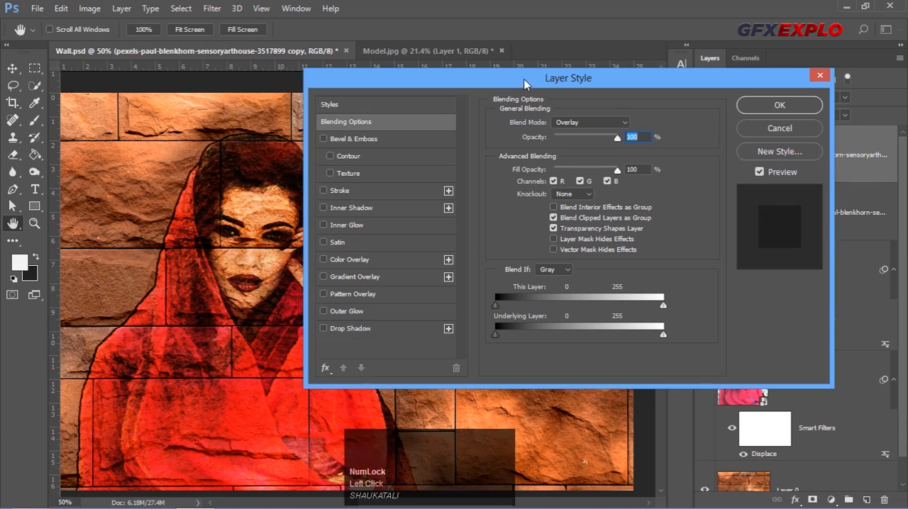
drag(476, 85, 693, 89)
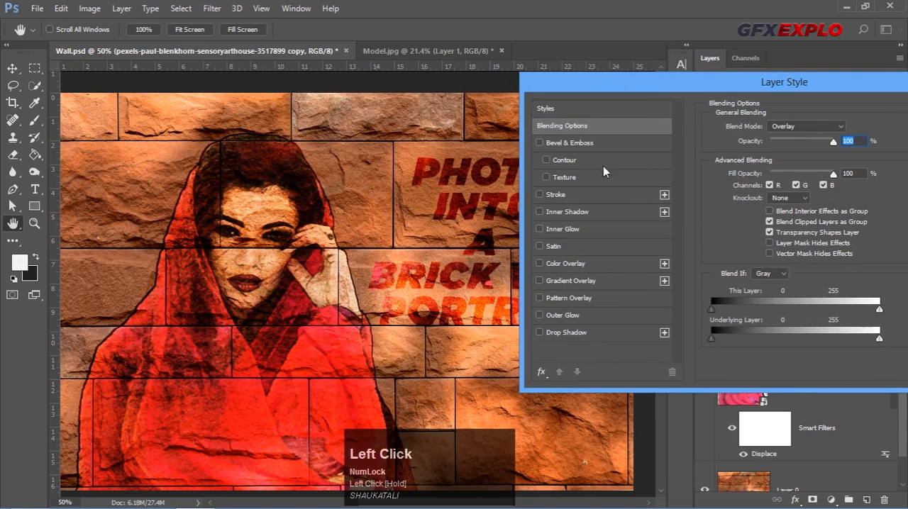
click(553, 194)
drag(695, 90, 468, 114)
click(772, 140)
key(v)
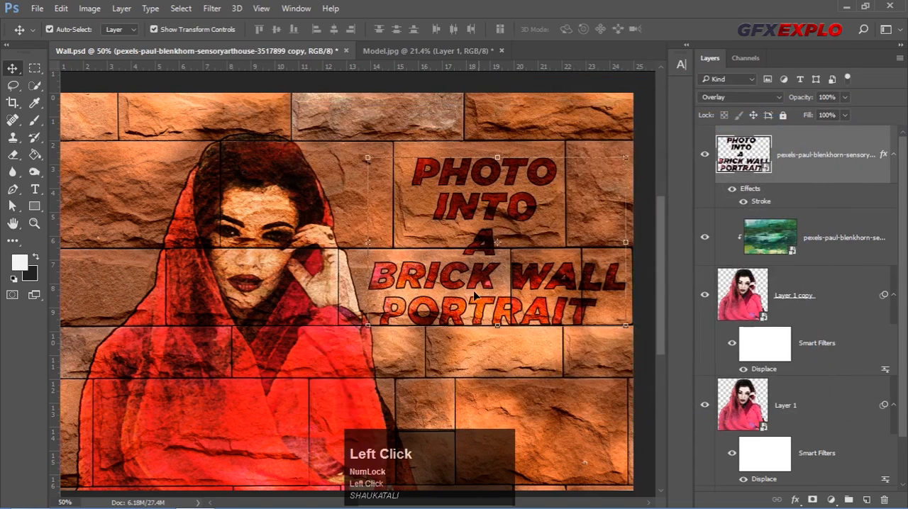
click(649, 331)
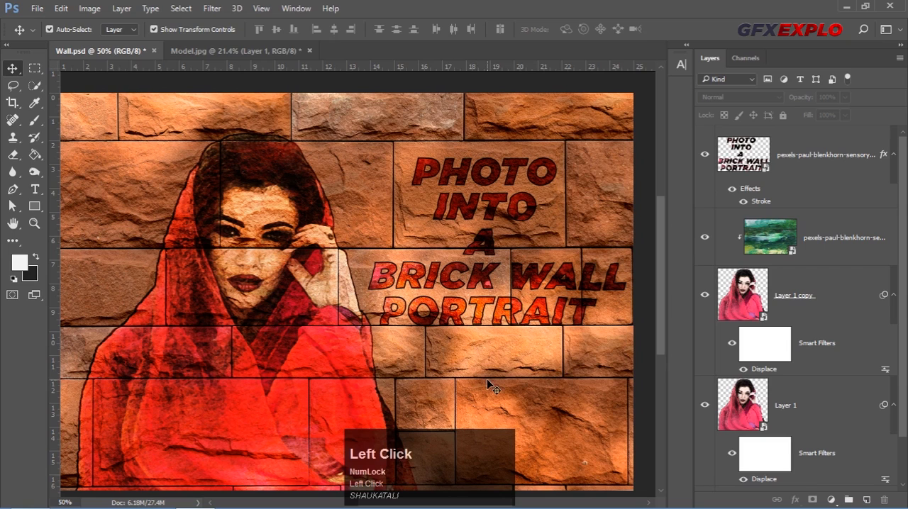